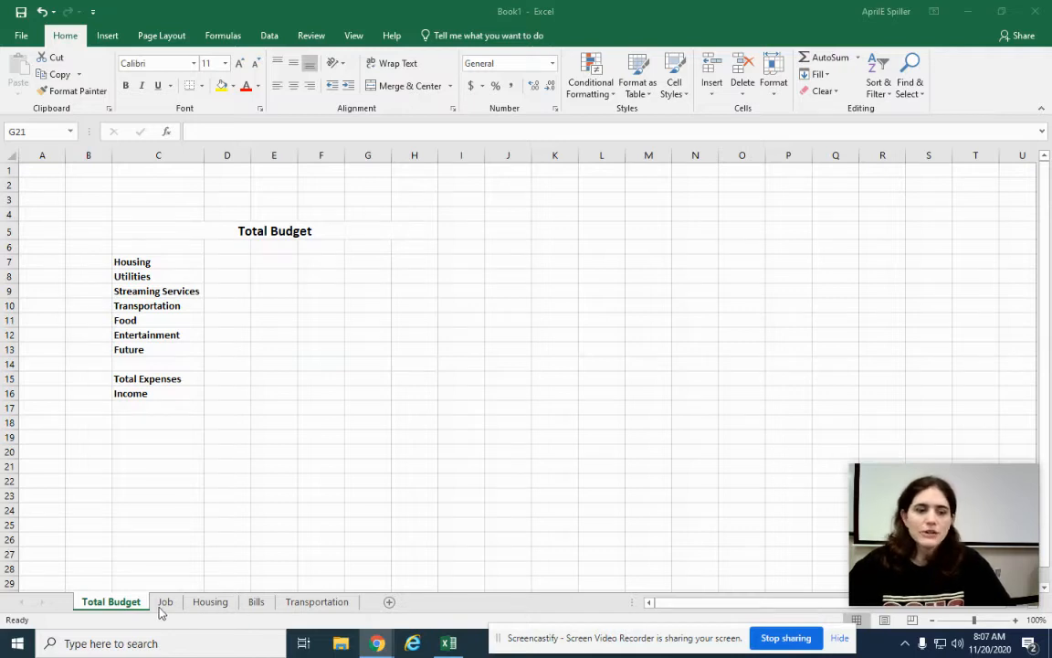
# Review the Bills, Transportation, and Housing sheets and return to the Total Budget sheet
pyautogui.click(262, 607)
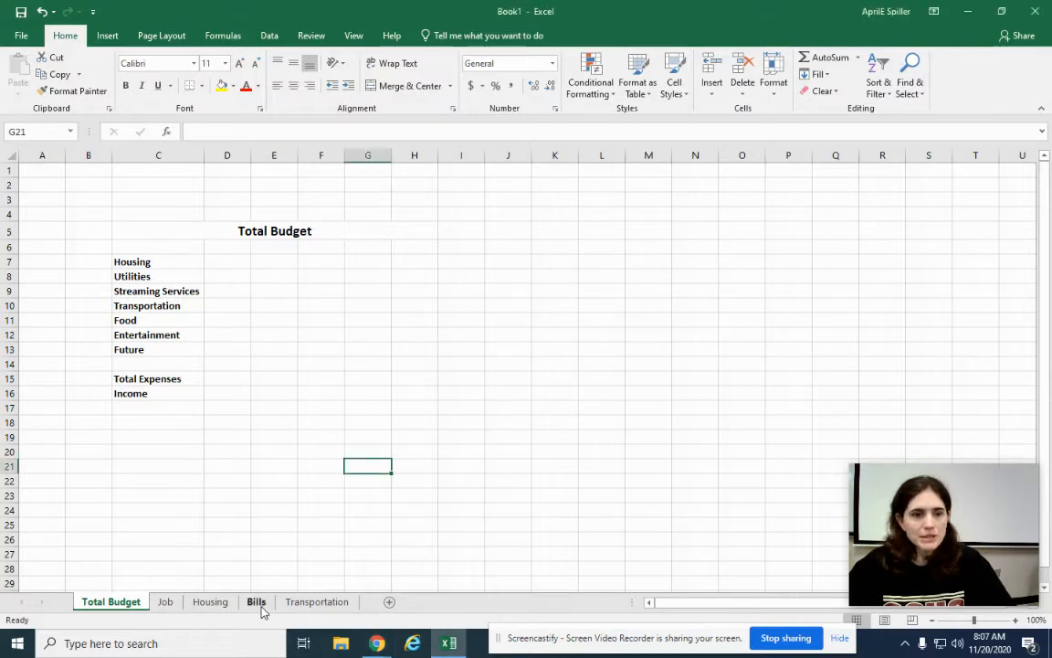
pyautogui.click(259, 605)
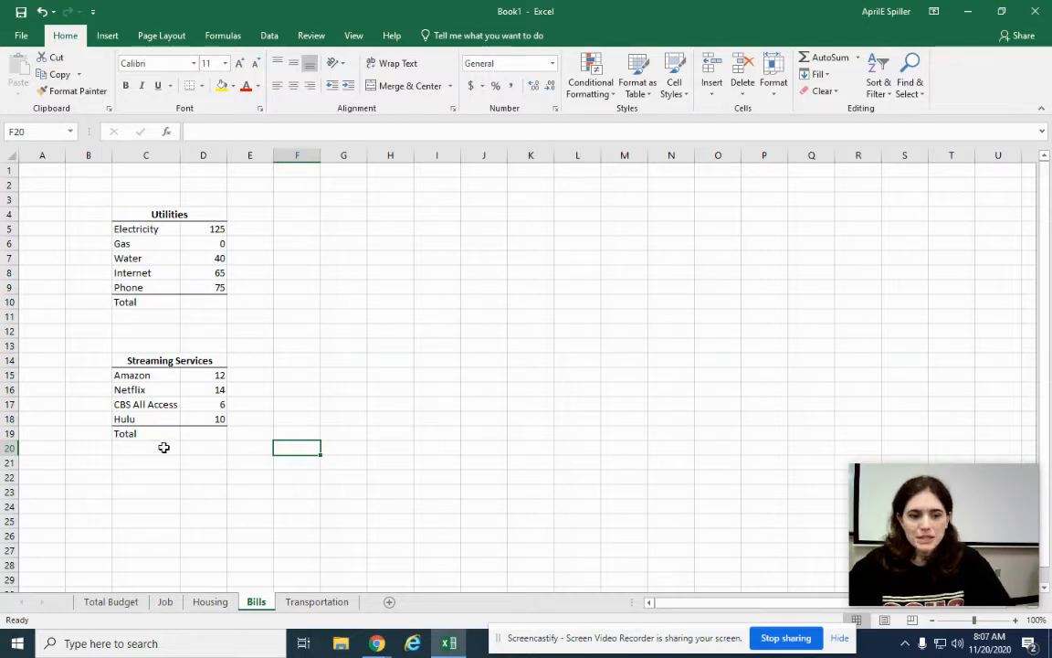
pyautogui.click(311, 603)
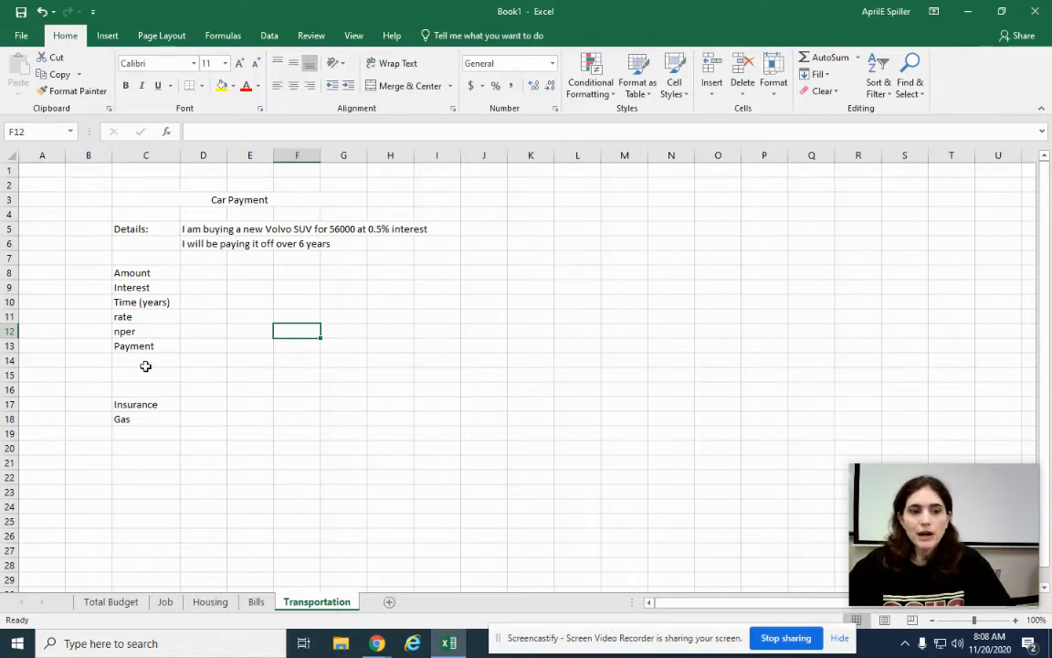
pyautogui.click(111, 602)
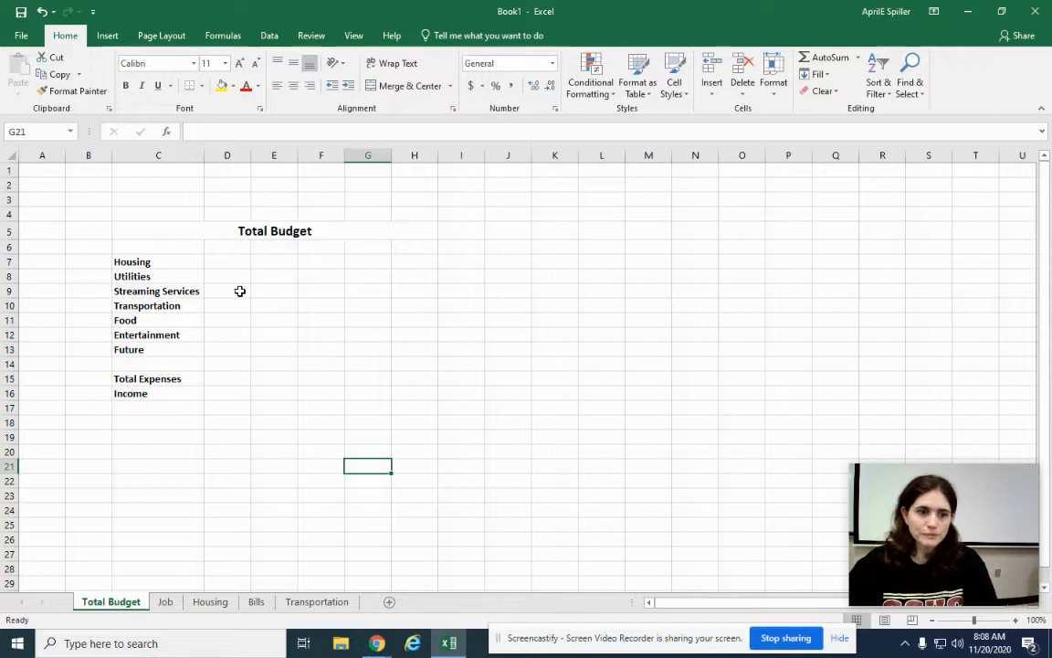
pyautogui.click(217, 603)
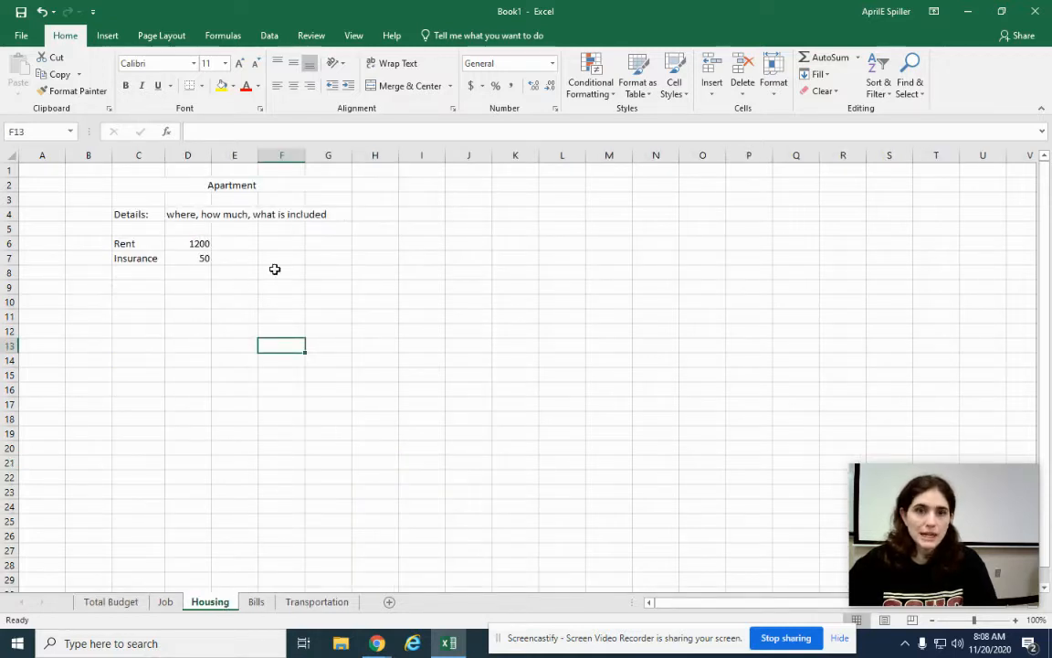
pyautogui.click(126, 602)
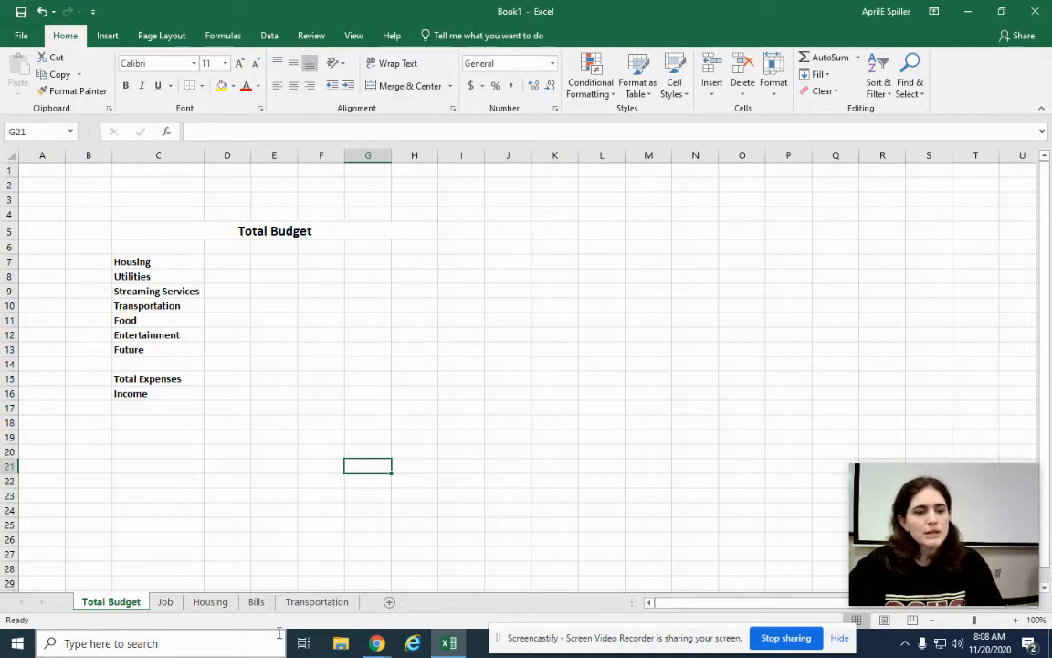
# On the Job sheet, extend the "Yearly" label in C6 to "Yearly Salary"
pyautogui.click(165, 603)
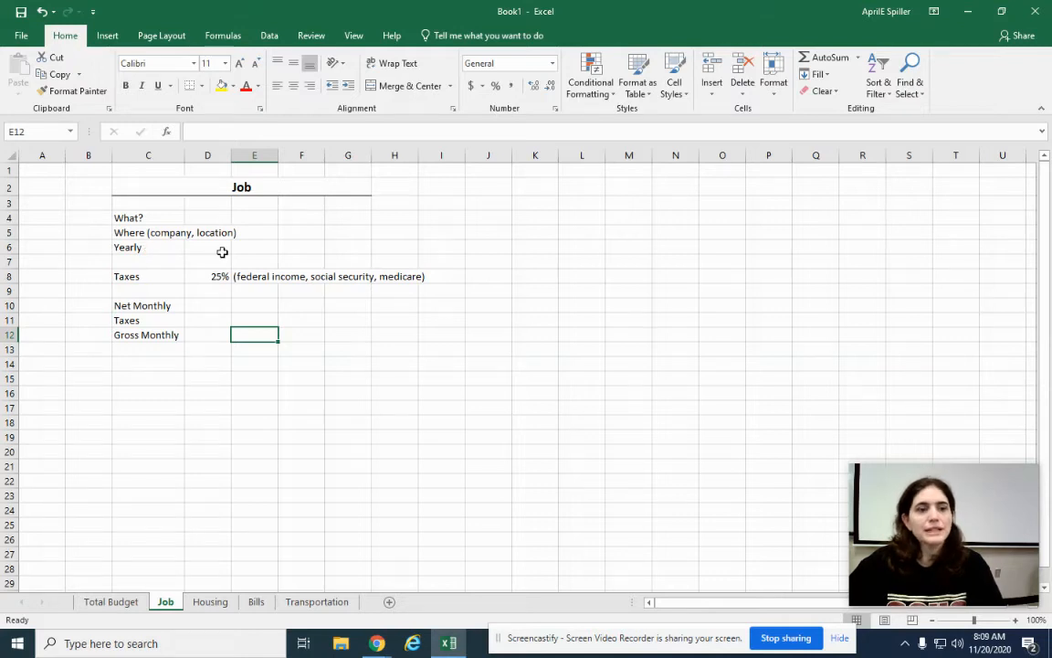
pyautogui.click(166, 260)
pyautogui.click(151, 247)
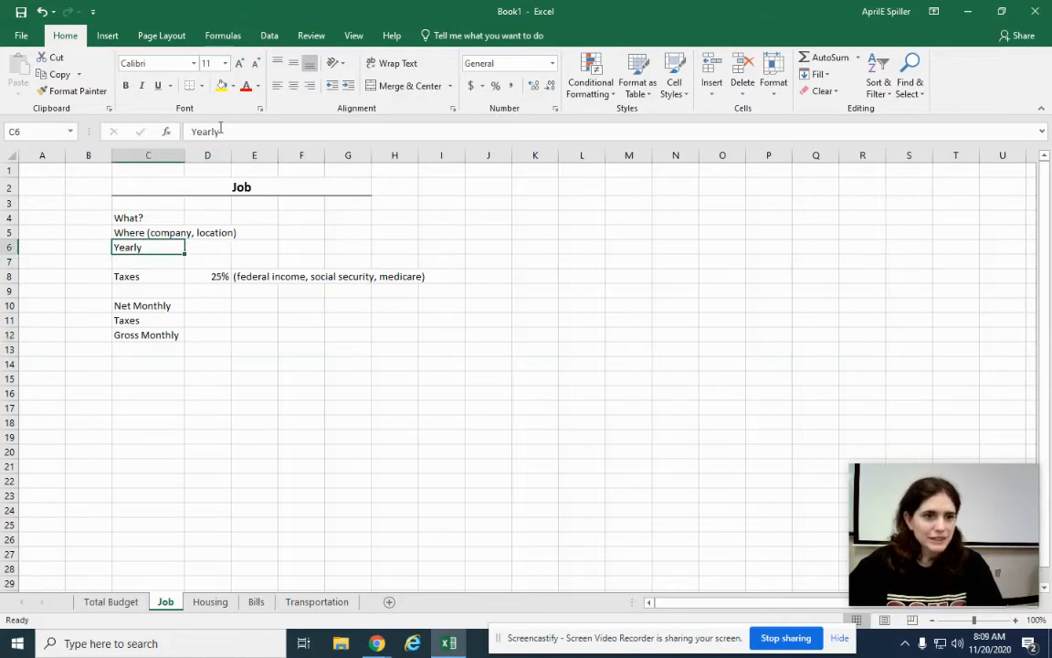
pyautogui.click(287, 138)
pyautogui.write('Salary')
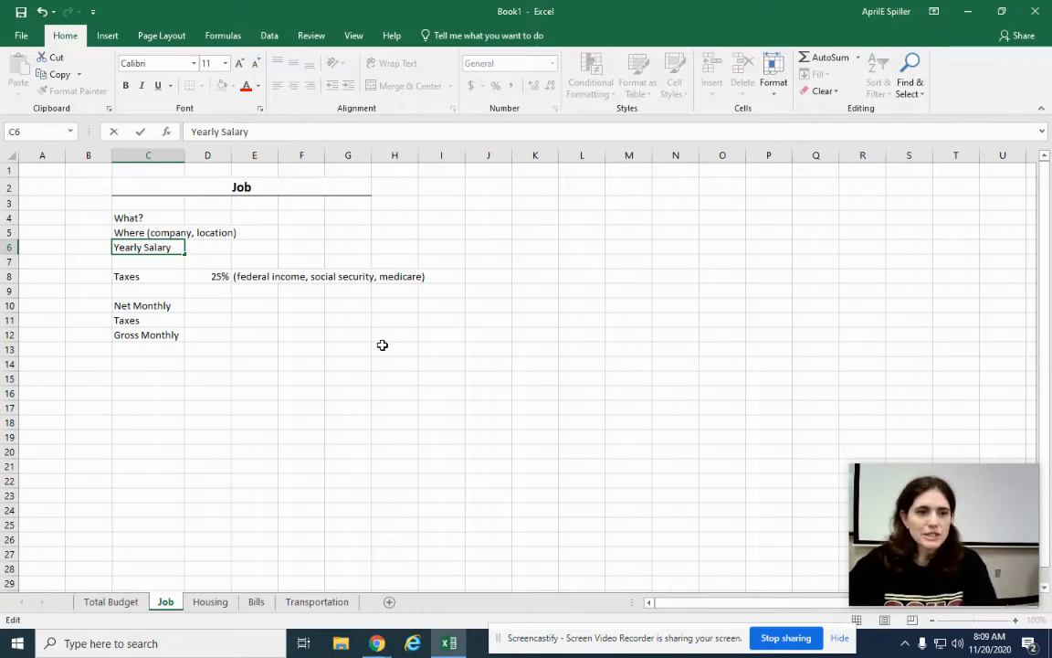
pyautogui.click(420, 425)
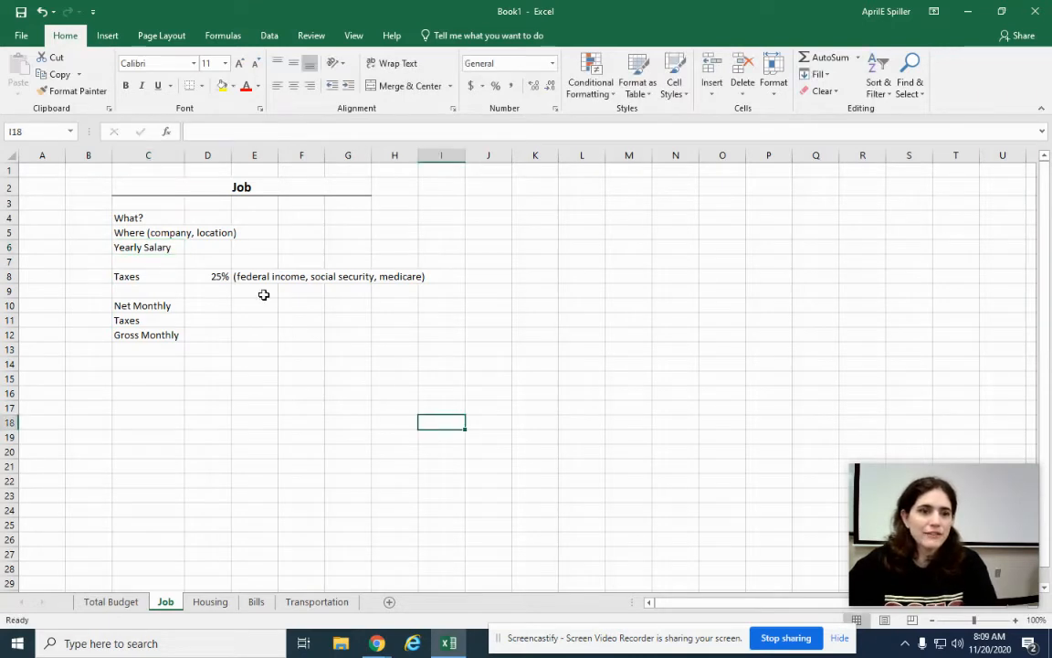
# Enter 125000 as the yearly salary in D6
pyautogui.click(221, 248)
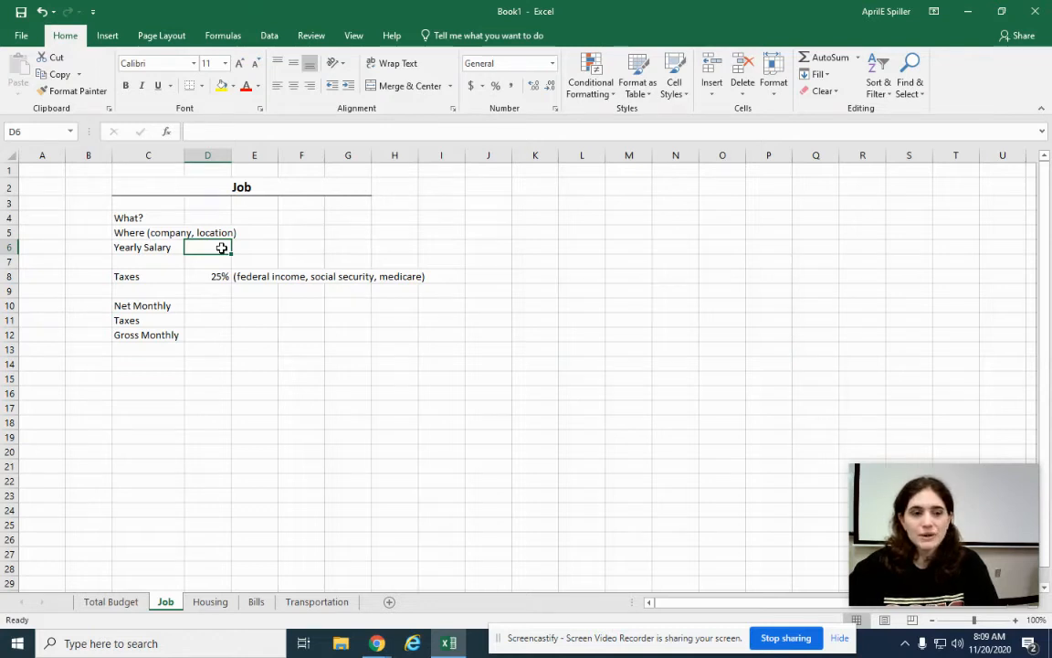
pyautogui.write('125')
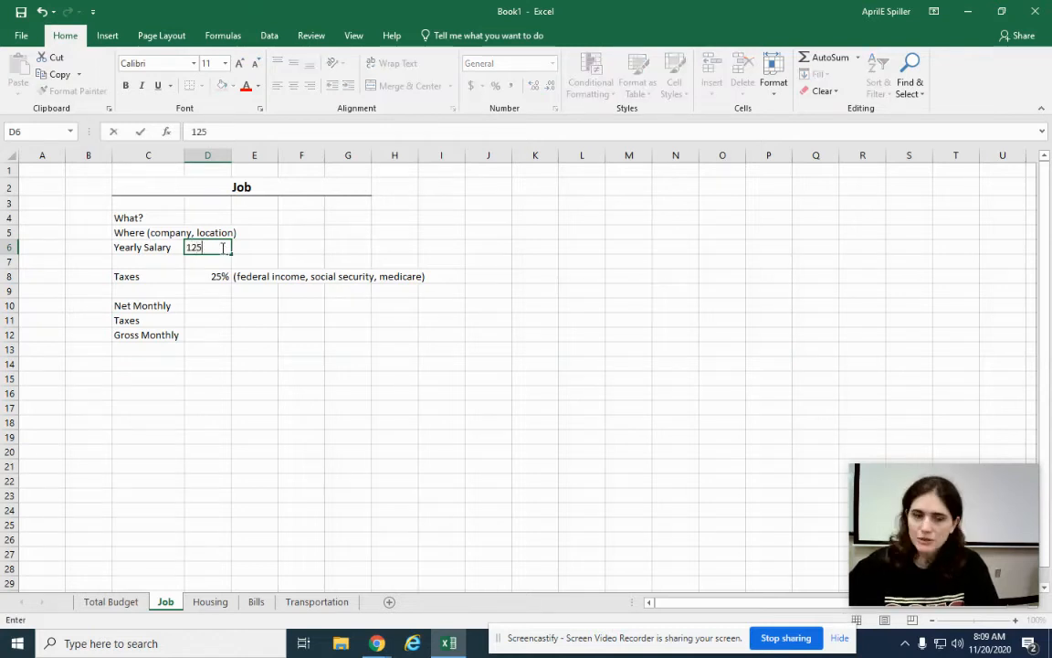
pyautogui.write('000')
pyautogui.click(285, 364)
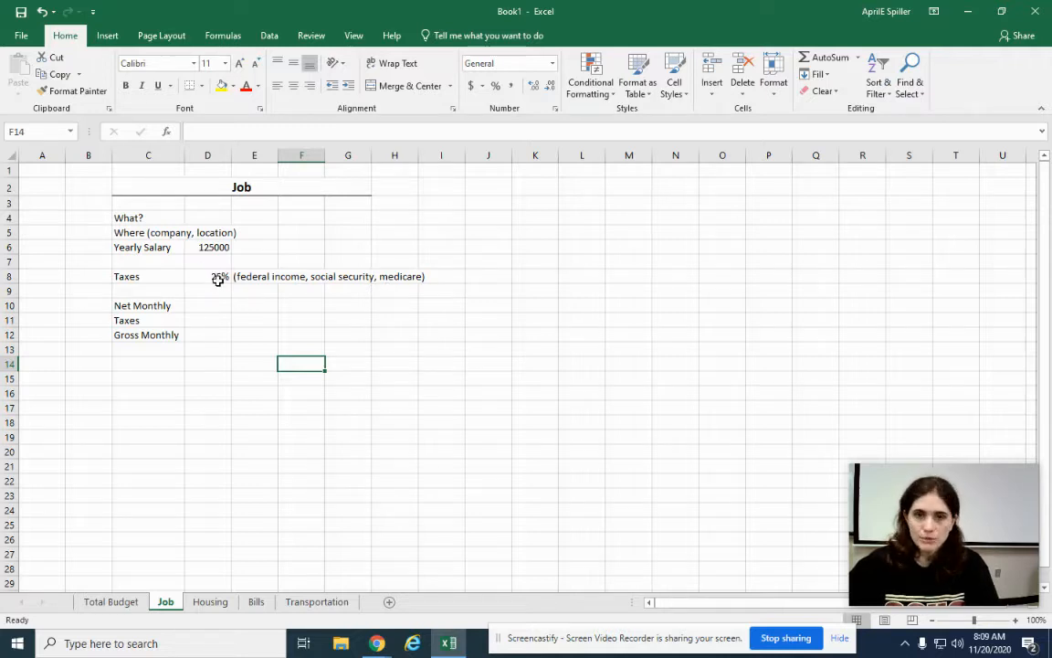
# Bold the Net Monthly, Taxes, and Gross Monthly labels in C10:C12
pyautogui.click(207, 306)
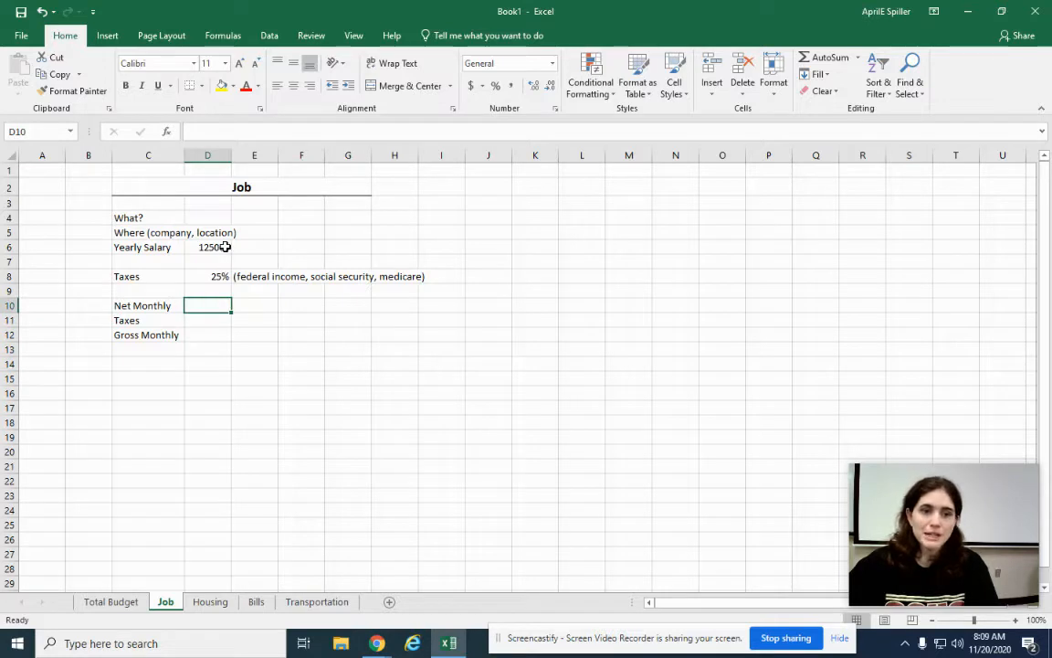
pyautogui.moveTo(136, 305); pyautogui.dragTo(144, 335)
pyautogui.hotkey('ctrl', 'b')
# Calculate Net Monthly in D10 by dividing the yearly salary by 12 with the formula =D6/12
pyautogui.click(209, 308)
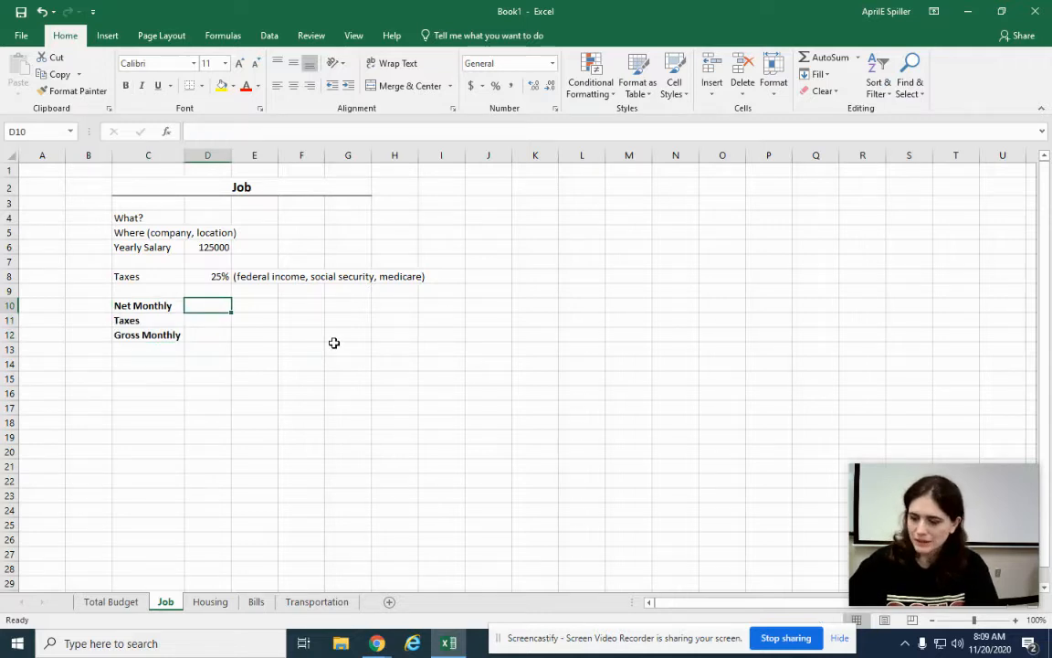
pyautogui.write('=')
pyautogui.click(211, 247)
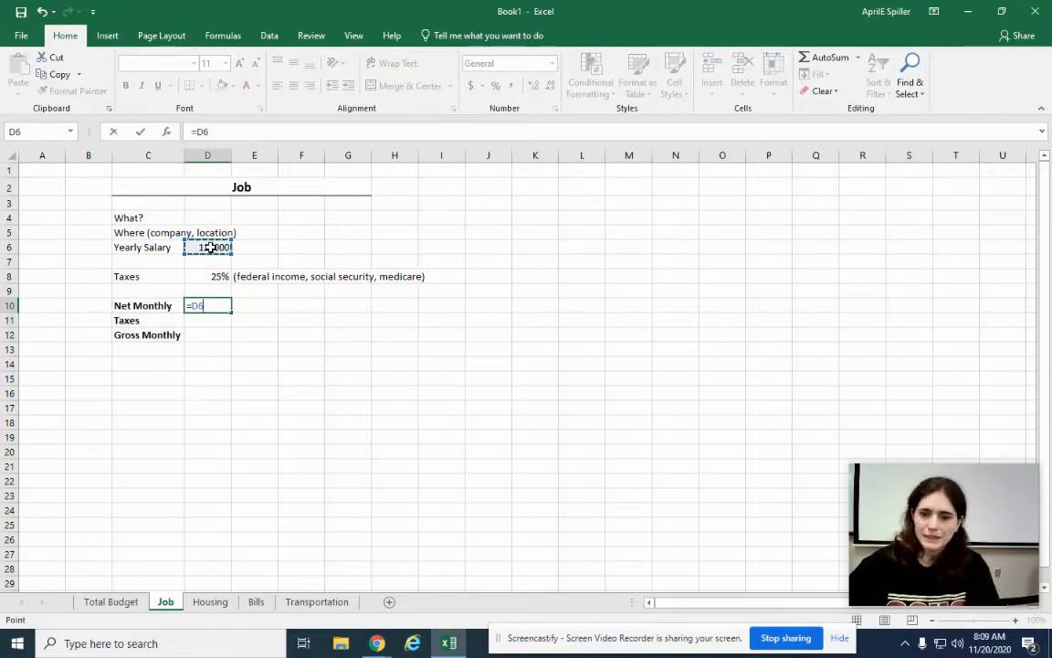
pyautogui.write('/12')
pyautogui.press('Return')
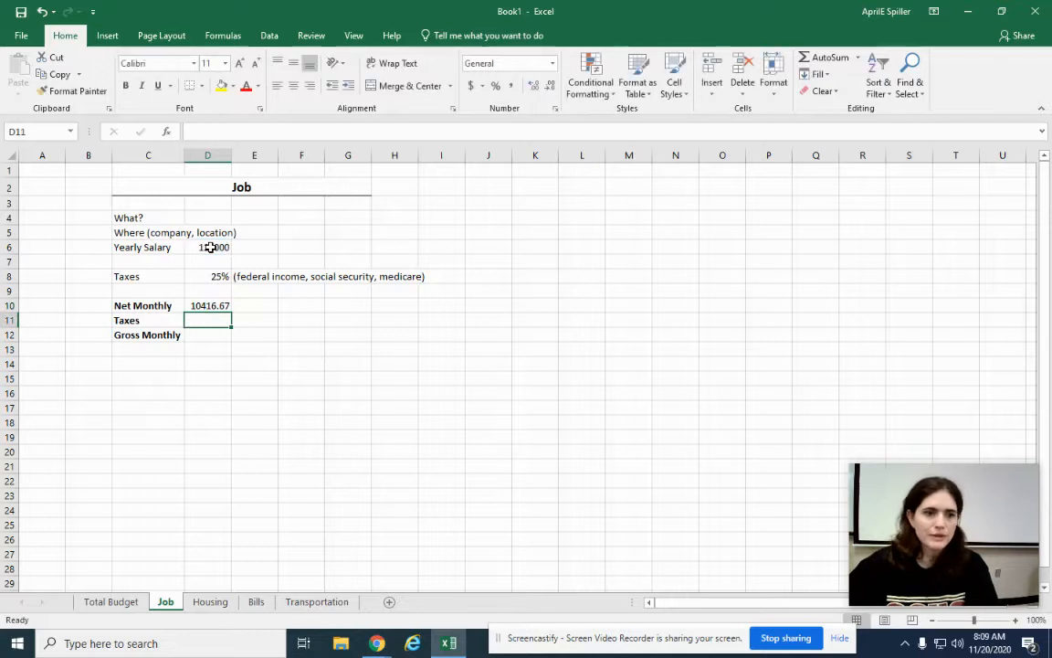
pyautogui.click(208, 305)
pyautogui.click(213, 320)
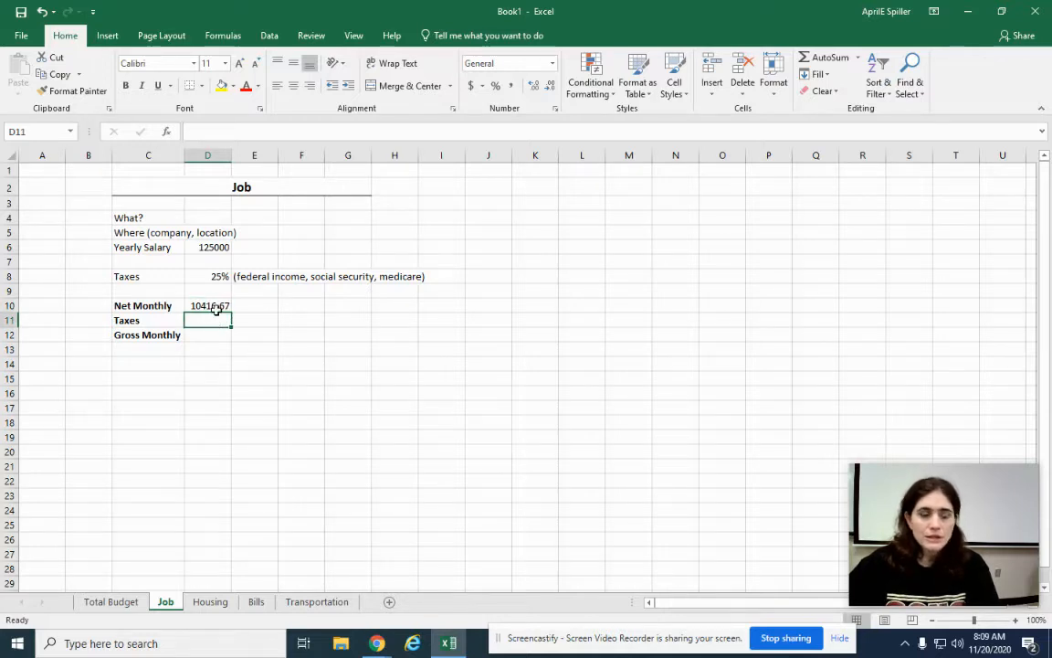
pyautogui.click(215, 304)
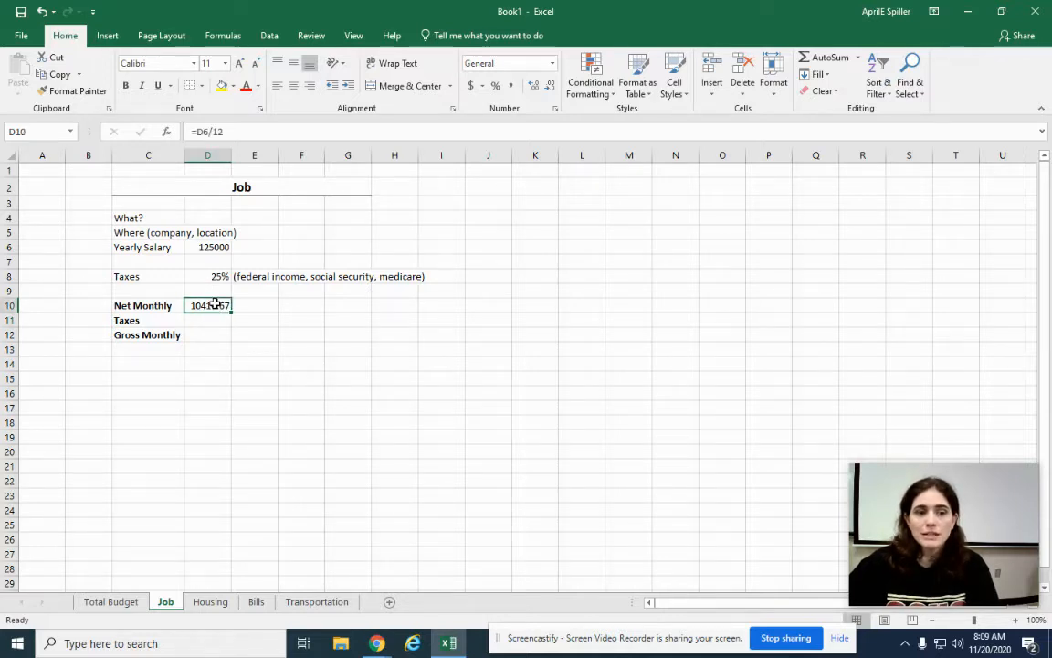
# Test the Net Monthly formula with a yearly salary of 150000 in D6 and restore the salary to 125000
pyautogui.click(209, 247)
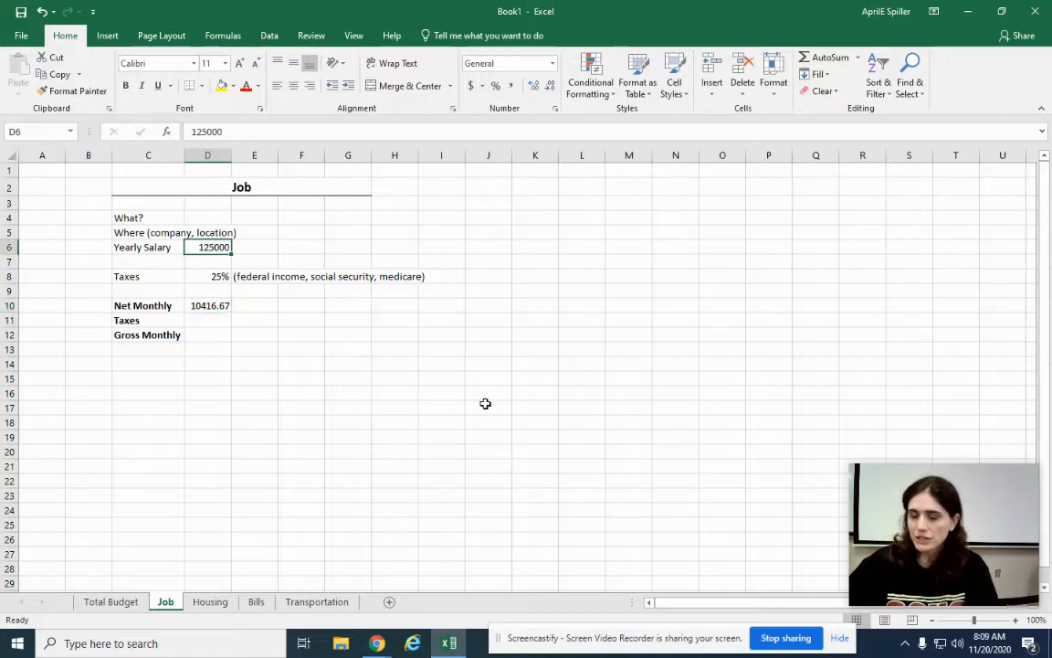
pyautogui.write('15000')
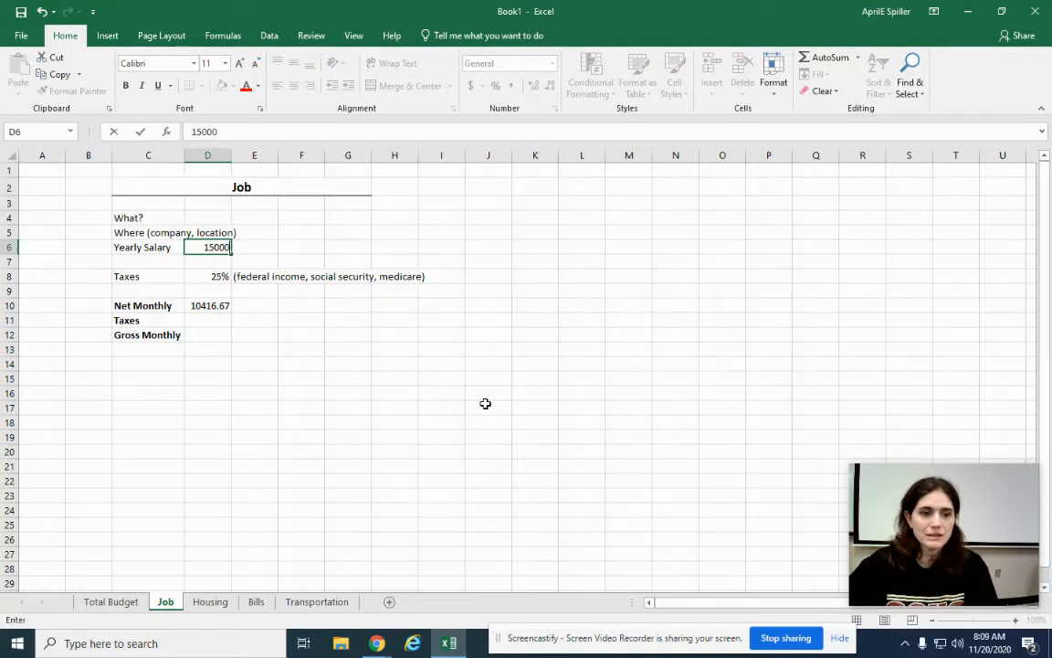
pyautogui.press('Return')
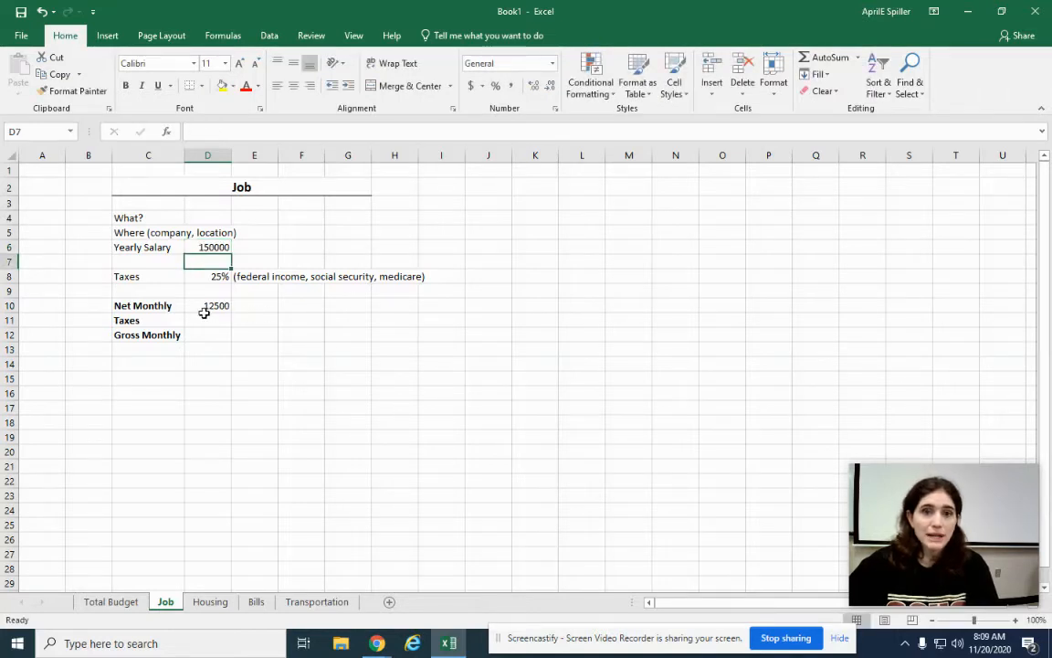
pyautogui.click(211, 247)
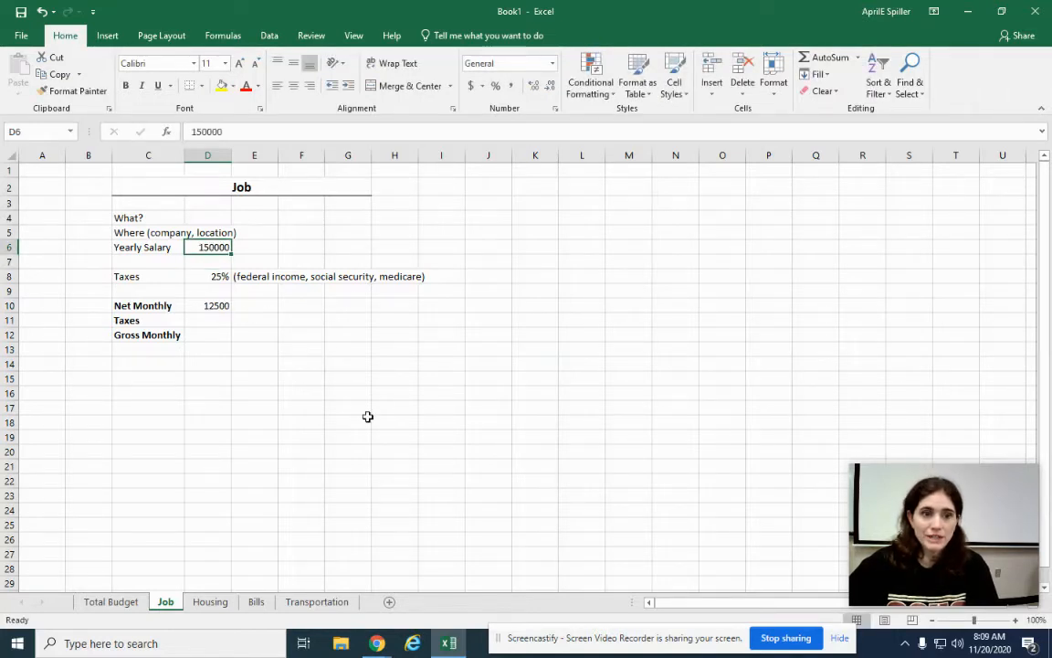
pyautogui.write('1250')
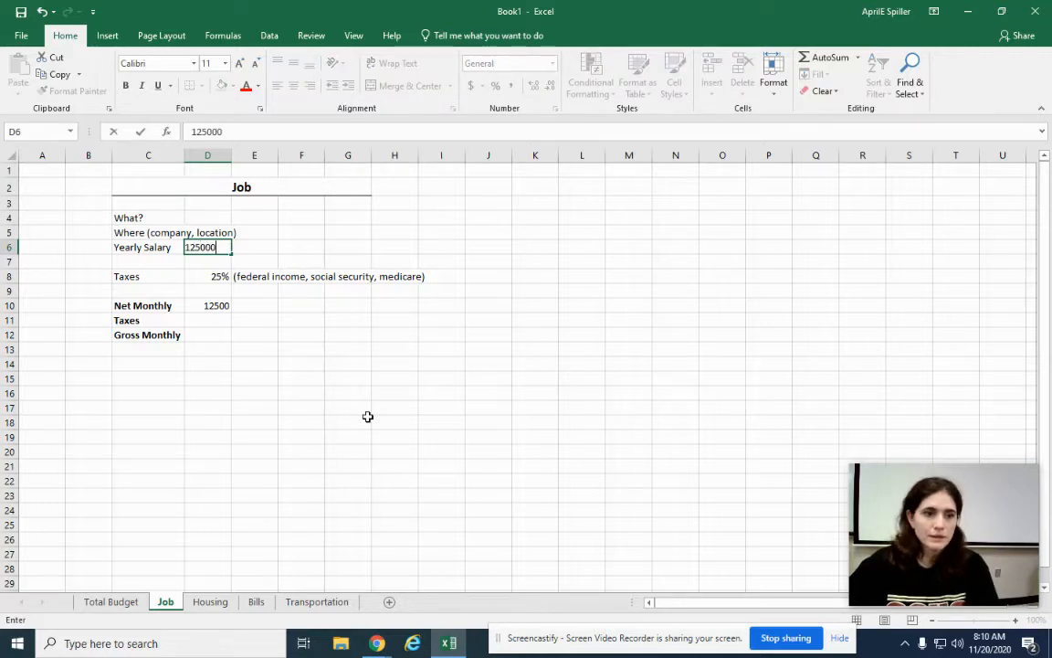
pyautogui.press('Return')
# Highlight the yearly salary cell D6 with a light orange fill
pyautogui.click(199, 245)
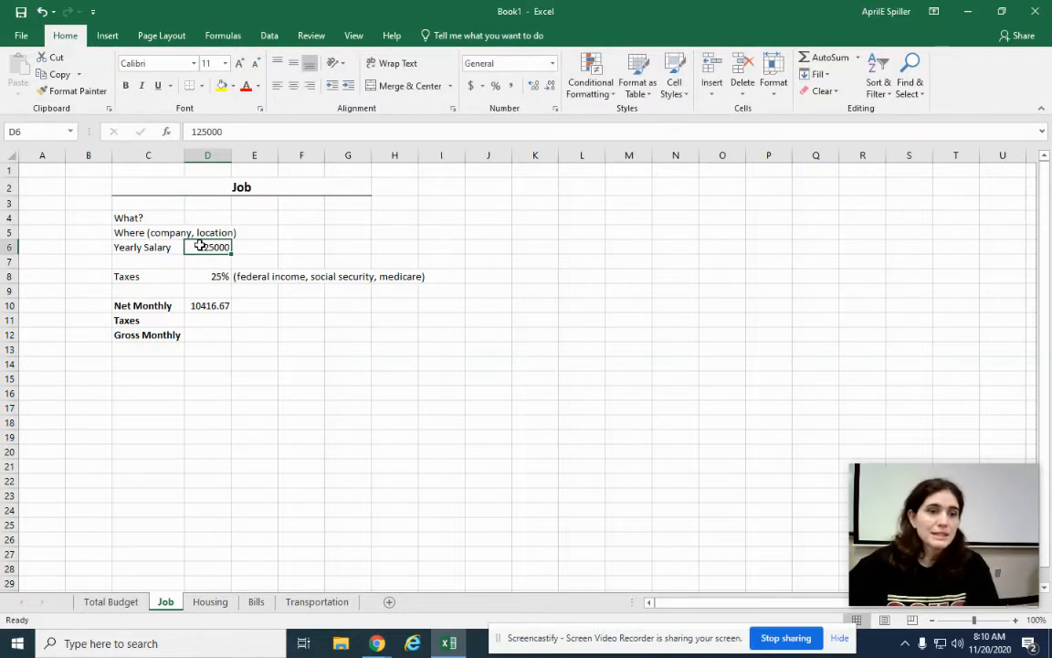
pyautogui.click(232, 86)
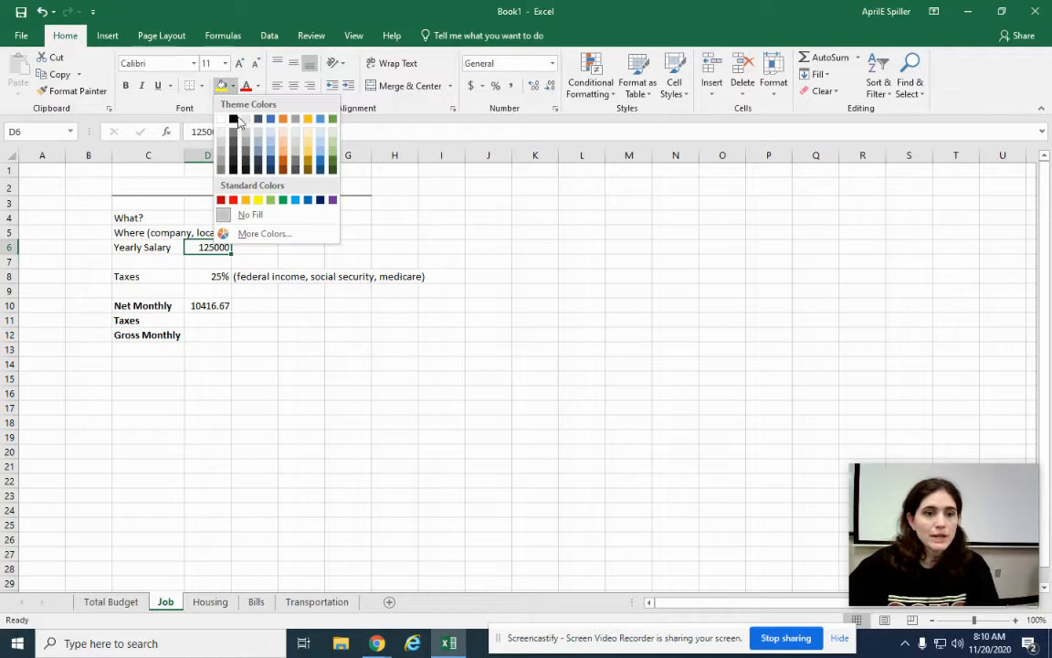
pyautogui.click(283, 138)
pyautogui.click(308, 363)
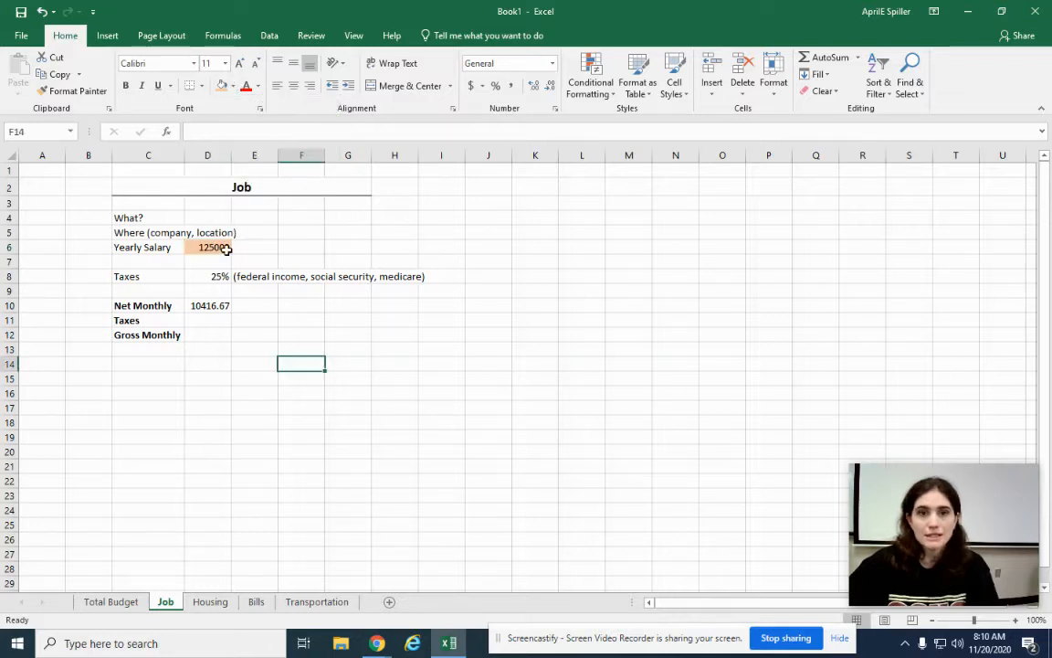
# Calculate the monthly taxes in D11 by multiplying the tax rate in D8 by the Net Monthly amount in D10
pyautogui.click(215, 319)
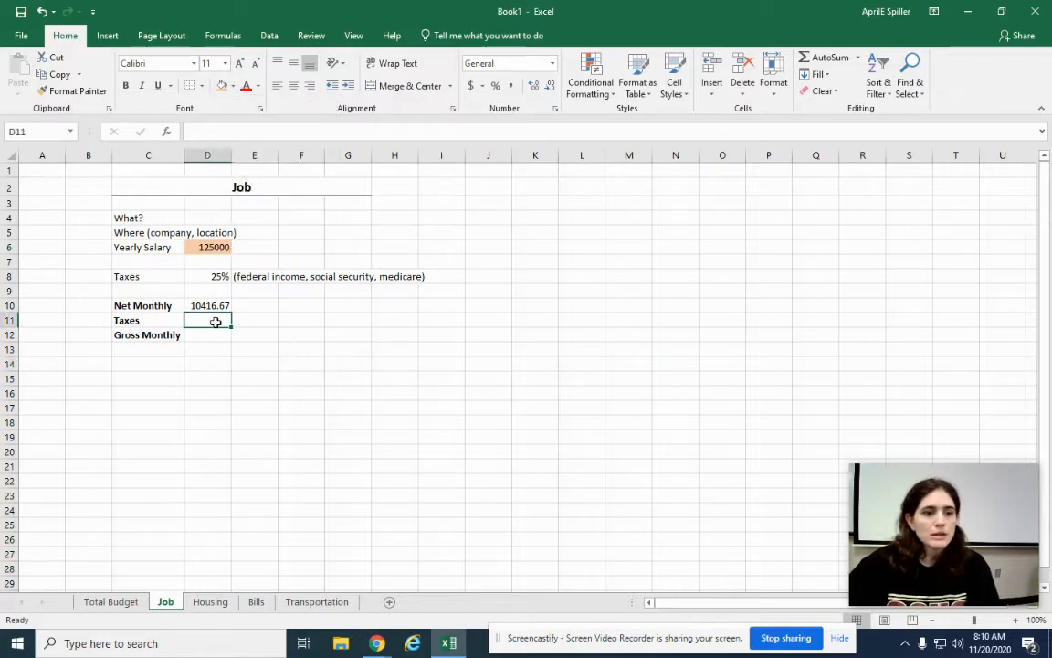
pyautogui.write('=')
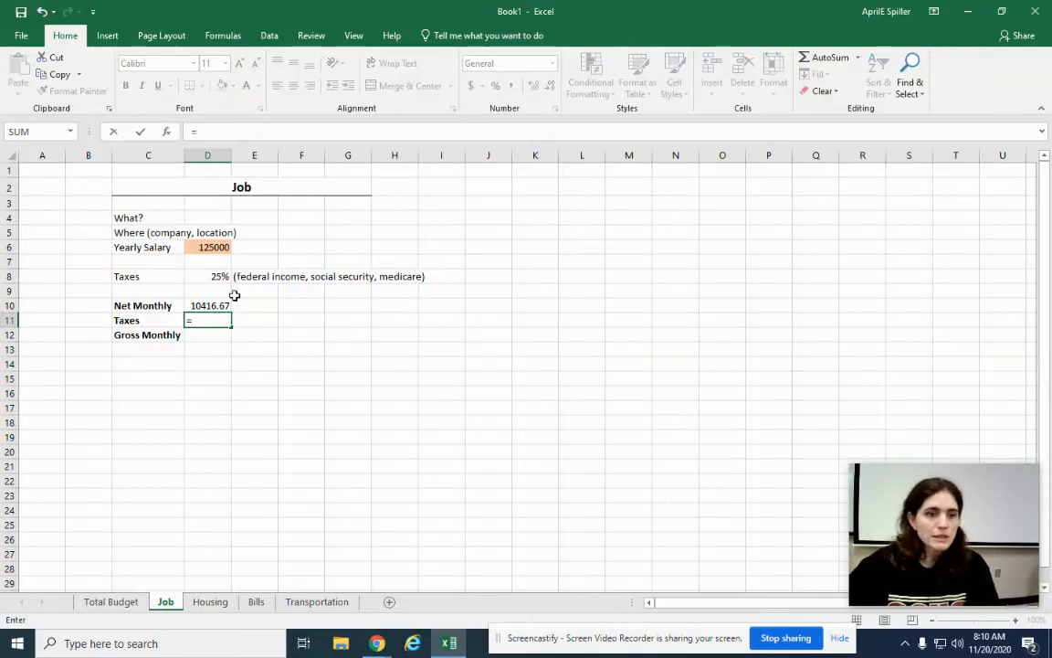
pyautogui.click(212, 275)
pyautogui.write('*')
pyautogui.click(202, 306)
pyautogui.press('Return')
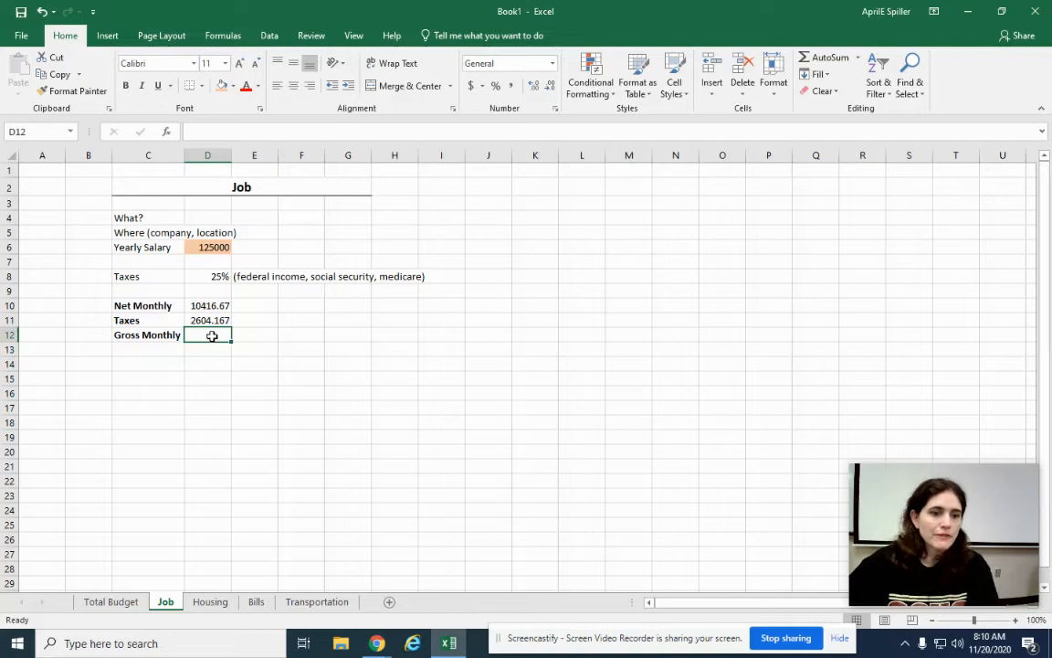
# Calculate Gross Monthly in D12 by subtracting the taxes in D11 from the Net Monthly amount in D10
pyautogui.write('=')
pyautogui.click(204, 307)
pyautogui.write('-')
pyautogui.click(205, 322)
pyautogui.press('Return')
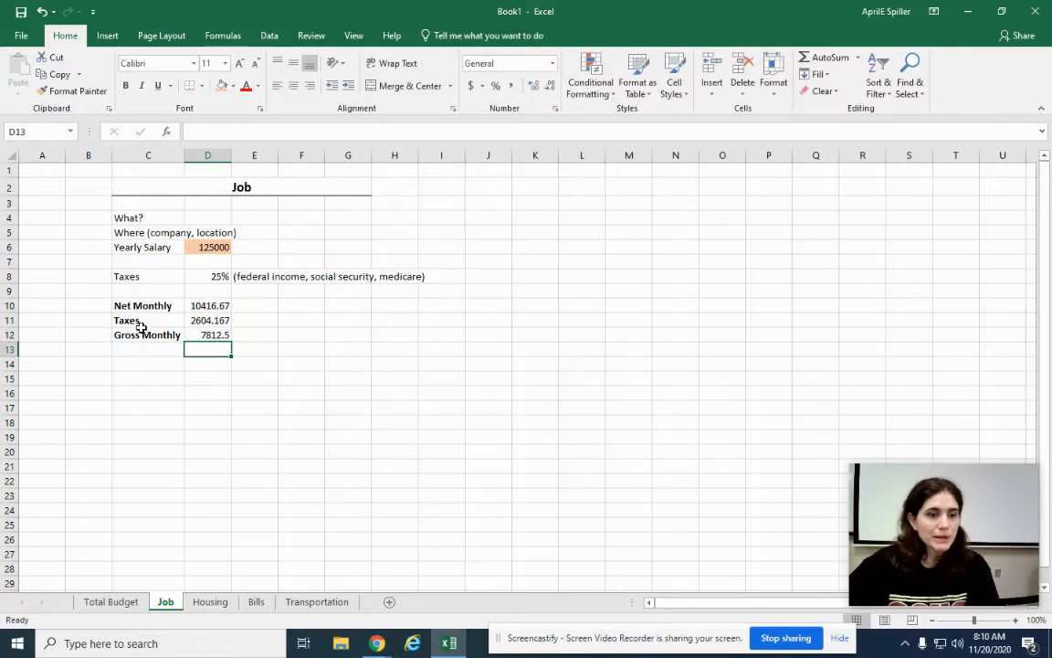
# Add a bottom border beneath the Taxes row across C11:D11
pyautogui.click(179, 321)
pyautogui.moveTo(179, 321); pyautogui.dragTo(205, 321)
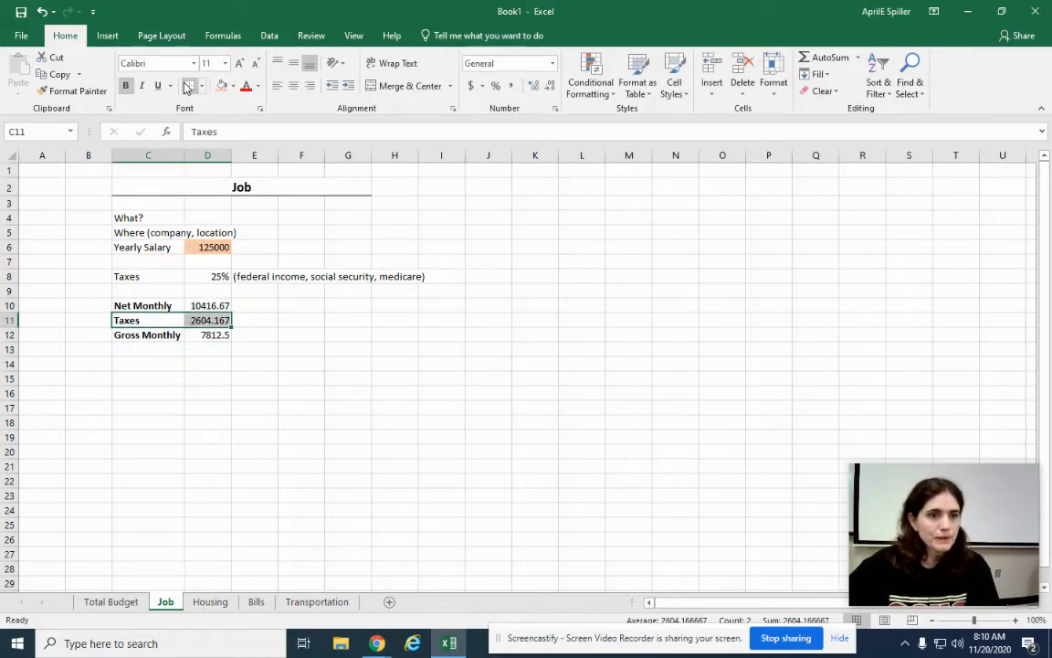
pyautogui.click(307, 423)
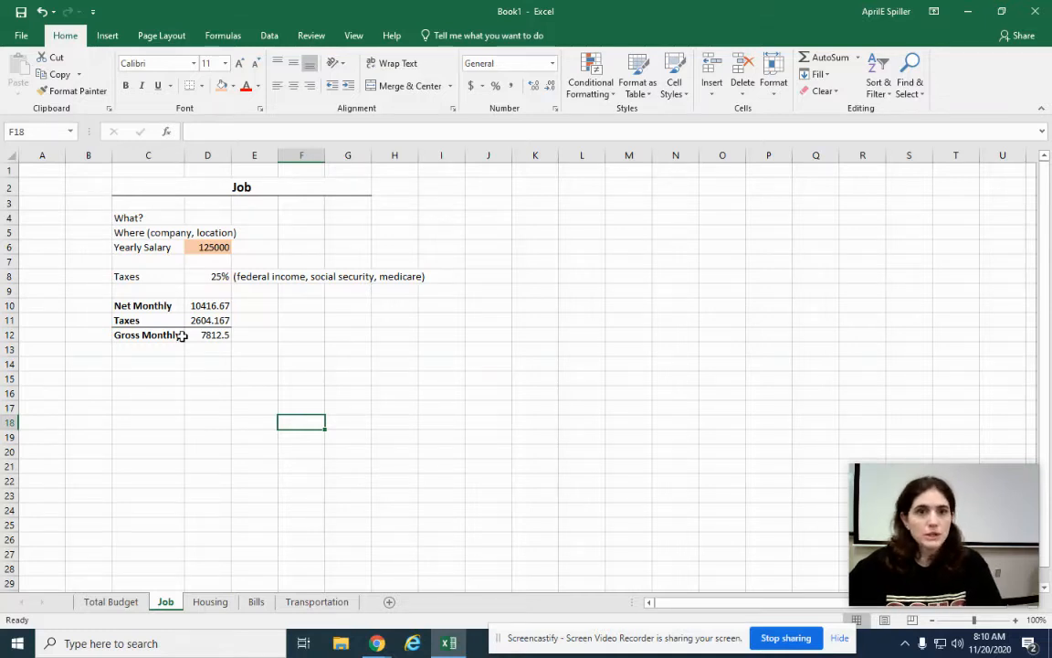
# On the Housing sheet, bold the Rent and Insurance labels in C6:C7
pyautogui.click(209, 601)
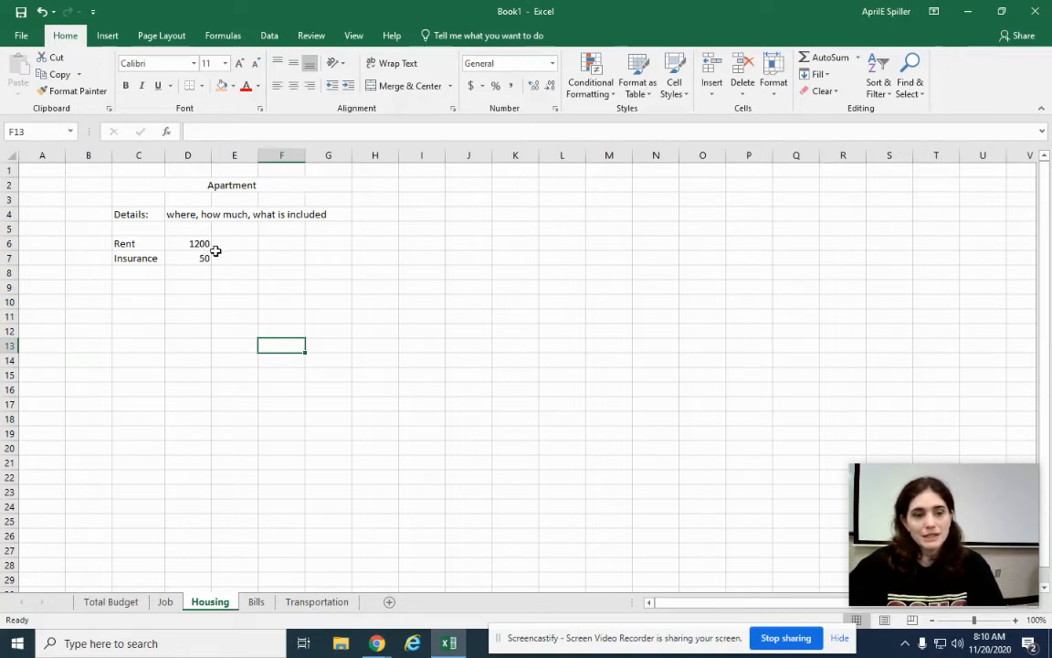
pyautogui.moveTo(133, 243); pyautogui.dragTo(144, 257)
pyautogui.hotkey('ctrl', 'b')
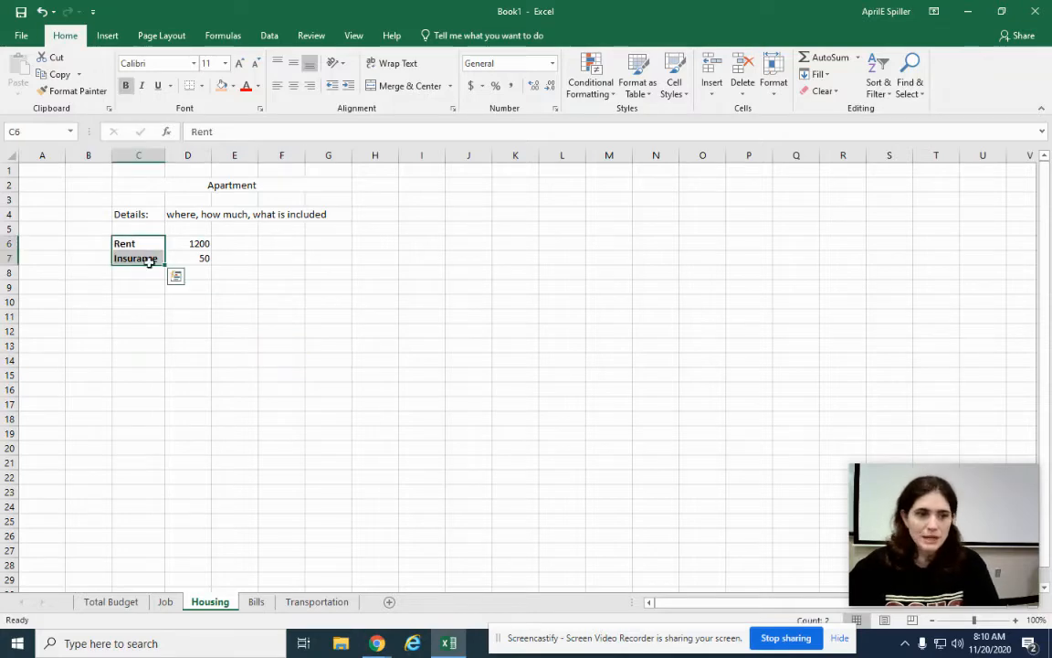
pyautogui.click(280, 313)
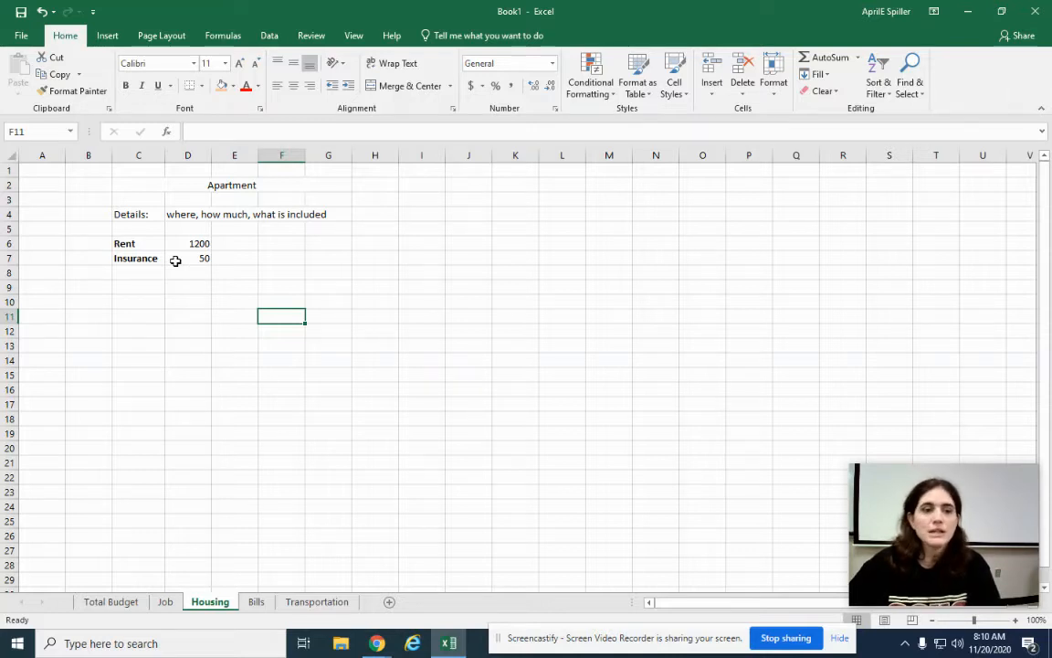
pyautogui.click(175, 260)
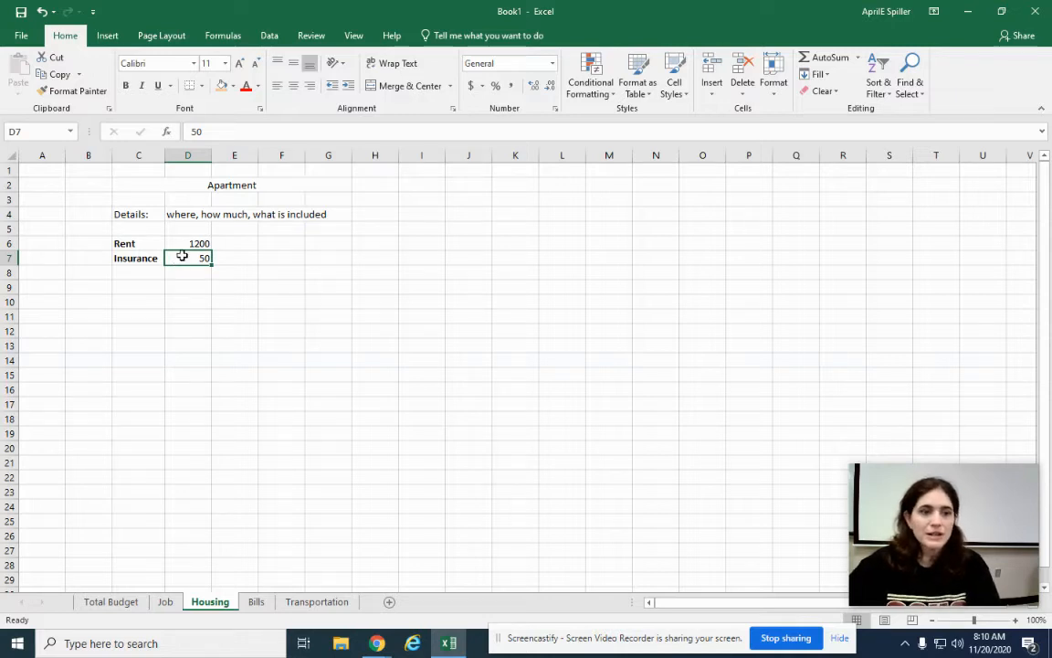
# On the Bills sheet, calculate the Utilities total in D10 by summing D5:D9
pyautogui.click(256, 601)
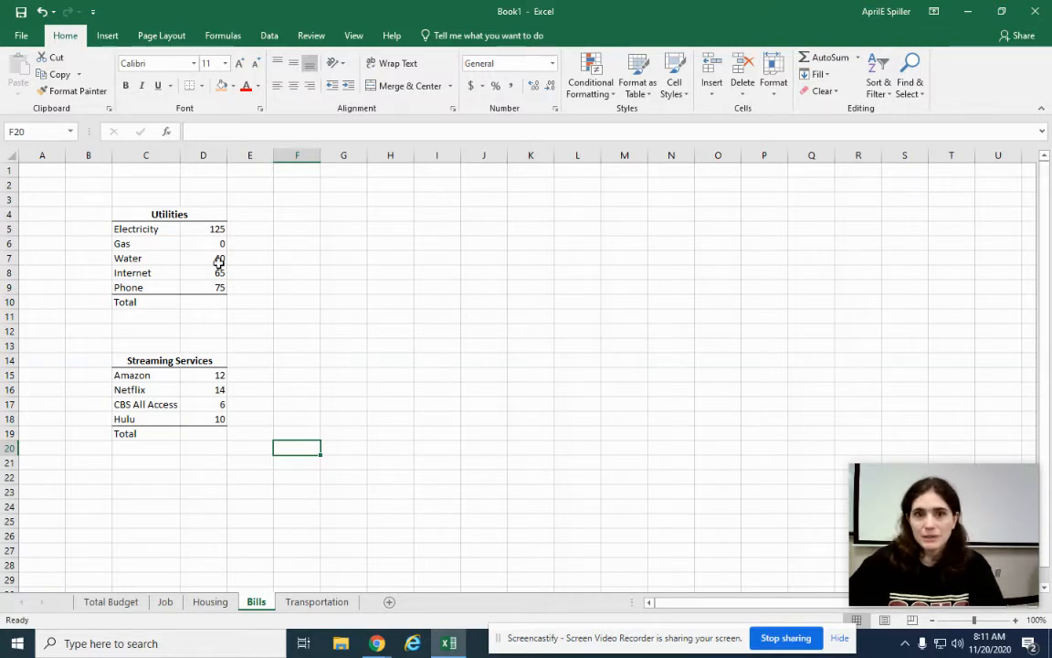
pyautogui.click(209, 304)
pyautogui.write('=')
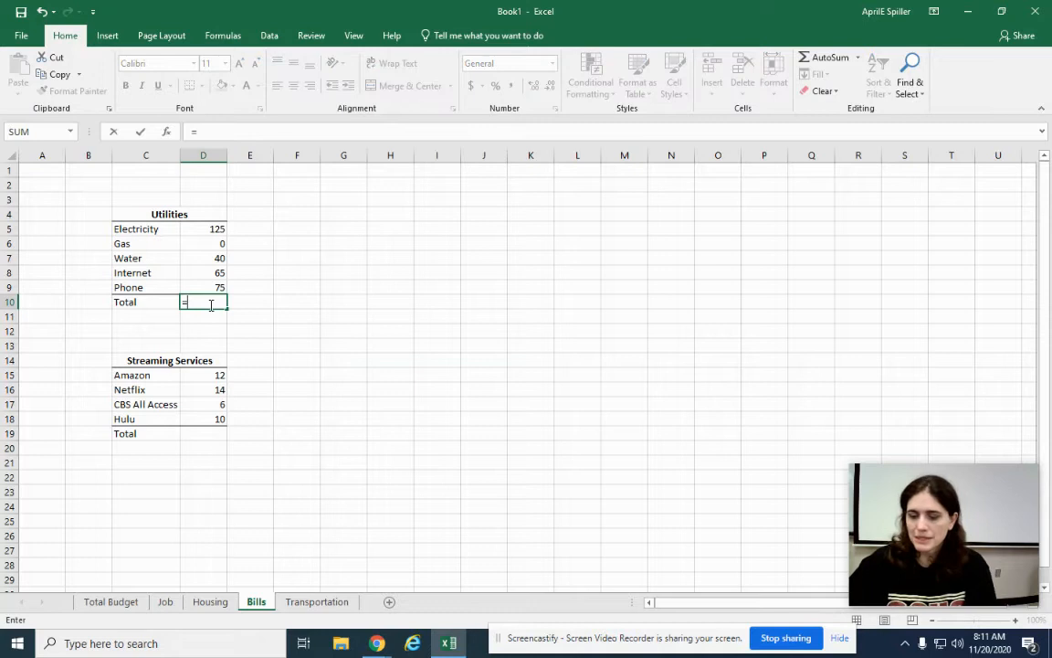
pyautogui.write('sum(')
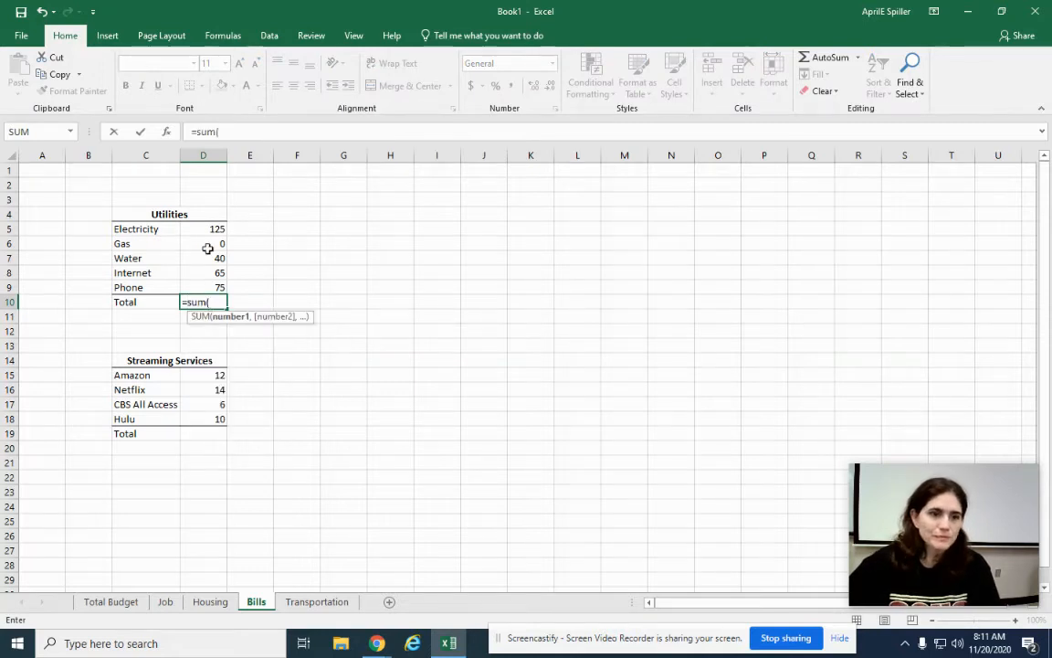
pyautogui.moveTo(211, 228); pyautogui.dragTo(200, 284)
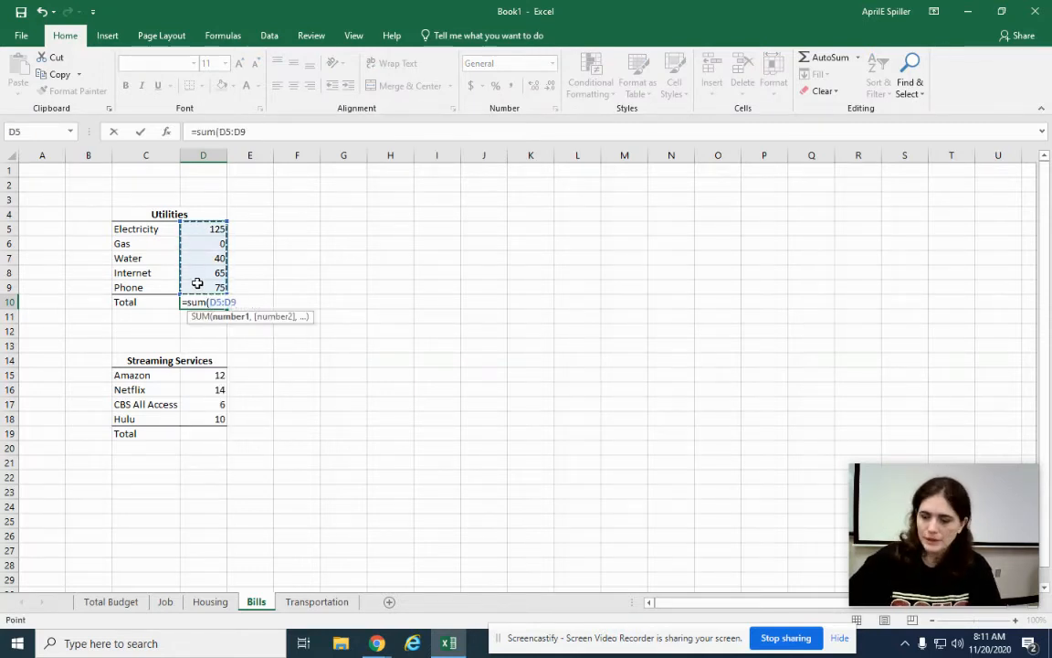
pyautogui.press('Return')
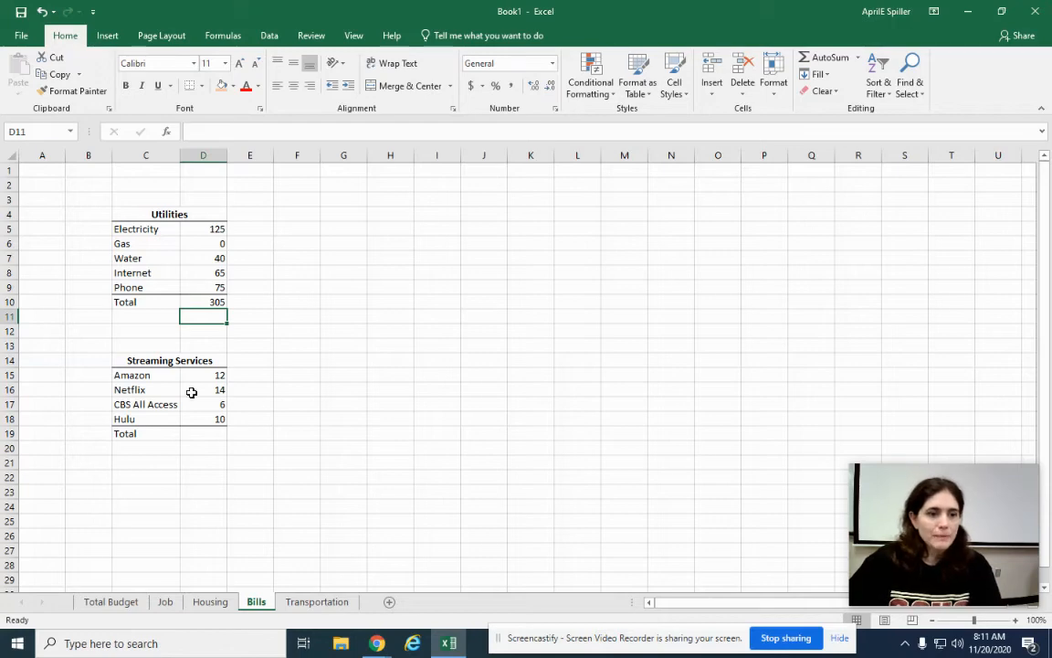
# Calculate the Streaming Services total in D19 by summing D15:D18
pyautogui.click(192, 434)
pyautogui.write('=sum(')
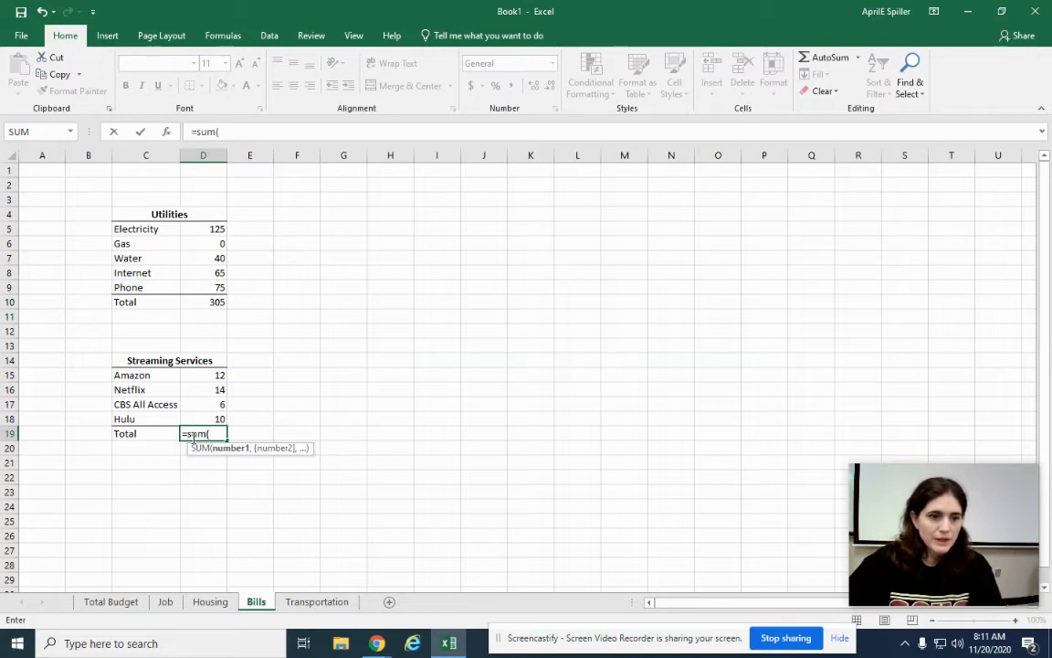
pyautogui.moveTo(188, 379); pyautogui.dragTo(190, 416)
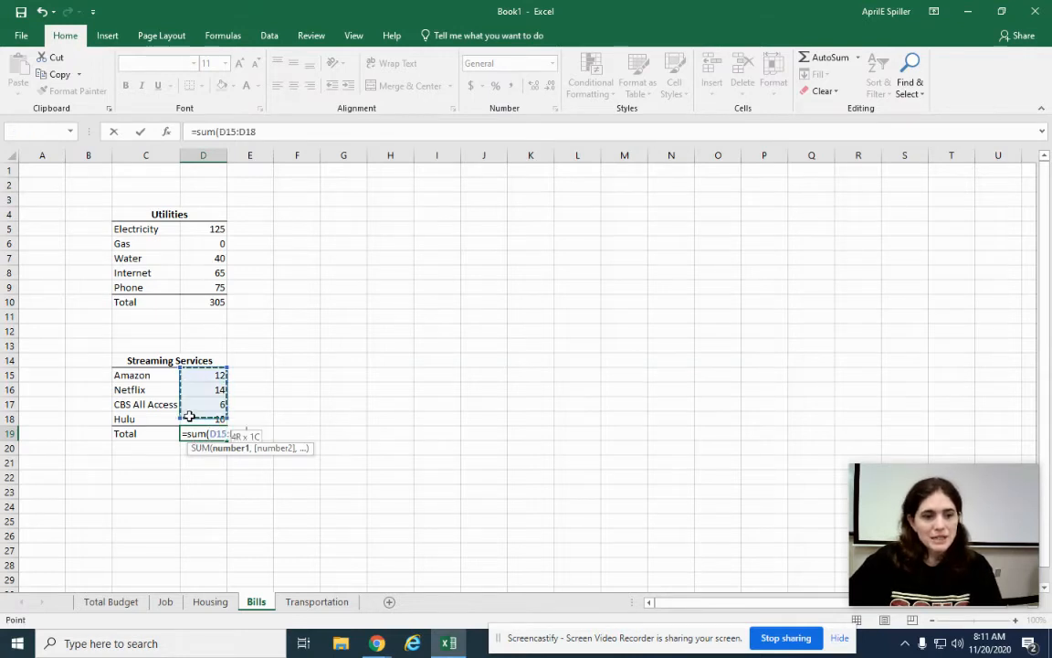
pyautogui.write(')')
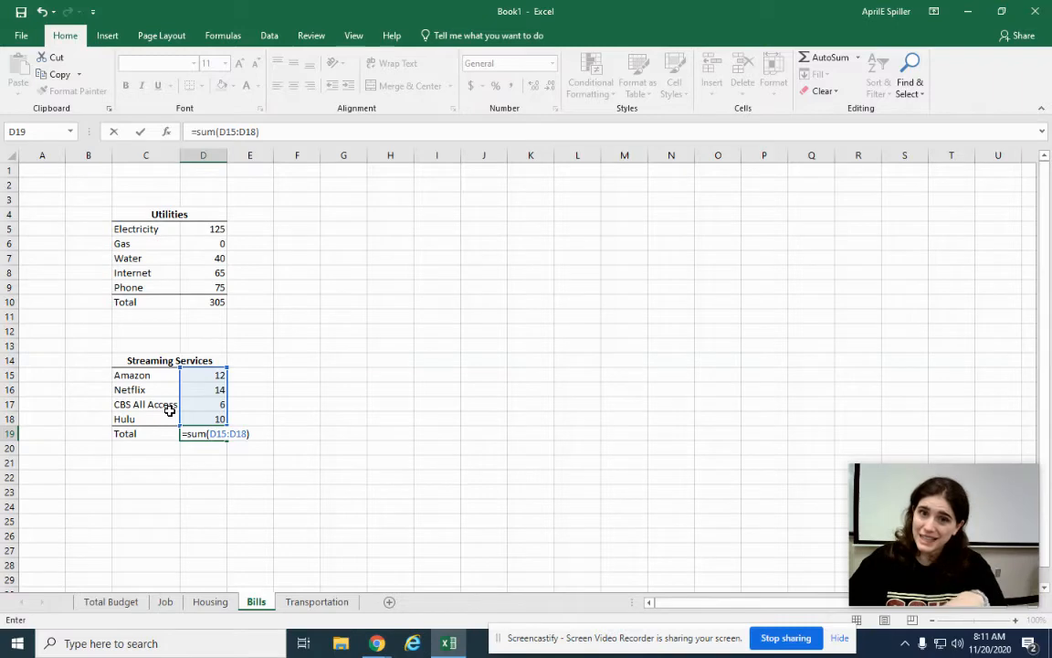
pyautogui.press('Return')
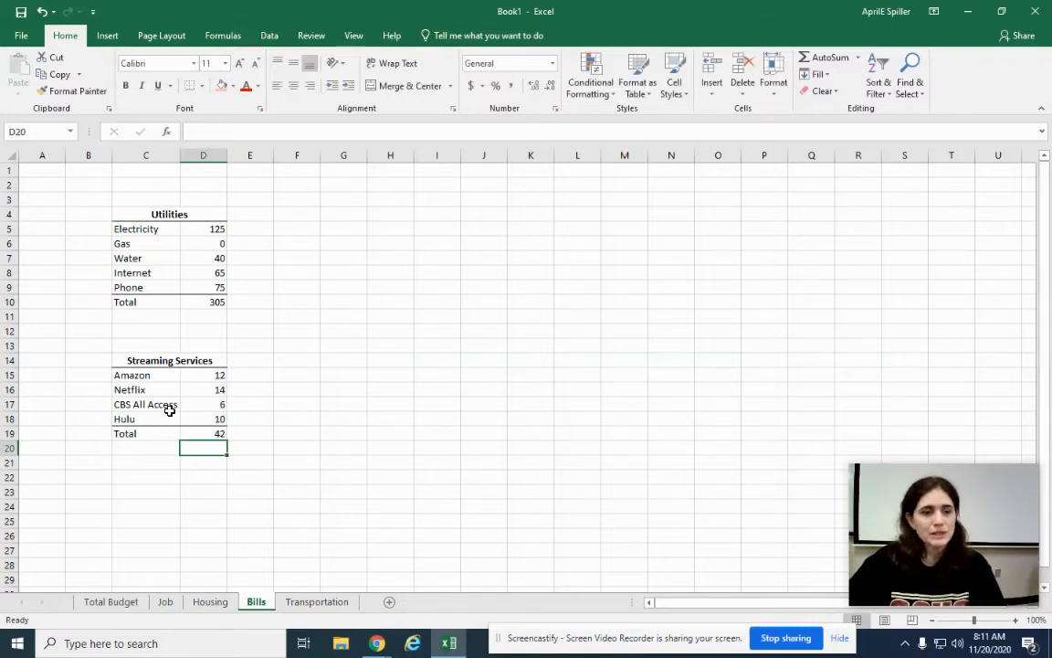
# Bold the Total rows of both bill tables, C10:D10 and C19:D19
pyautogui.click(173, 303)
pyautogui.moveTo(172, 303); pyautogui.dragTo(190, 301)
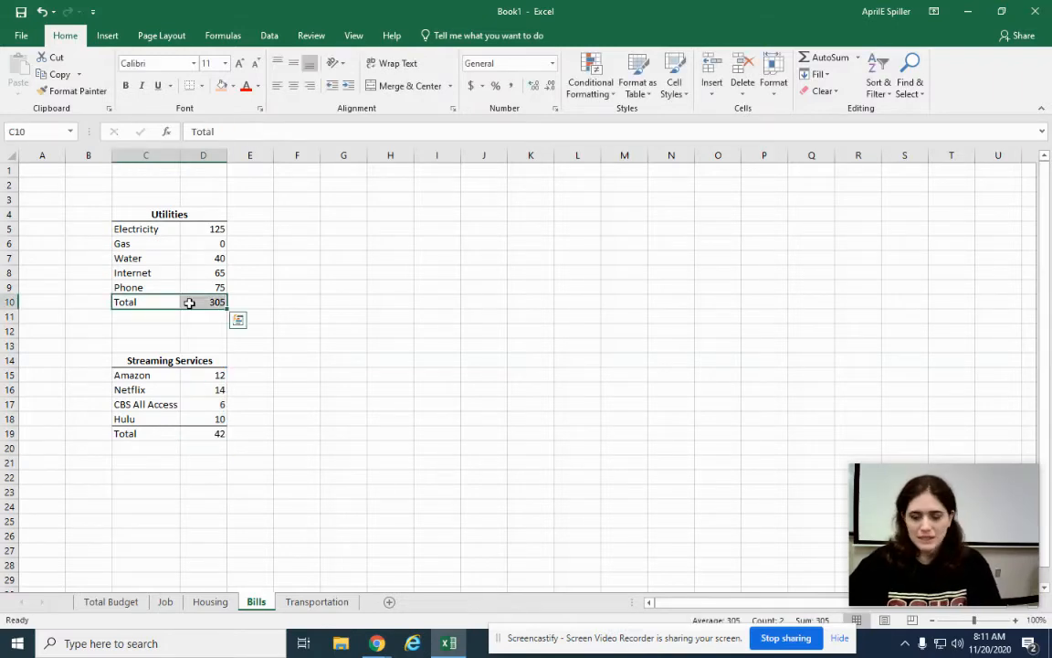
pyautogui.hotkey('ctrl', 'b')
pyautogui.moveTo(140, 433); pyautogui.dragTo(194, 433)
pyautogui.hotkey('ctrl', 'b')
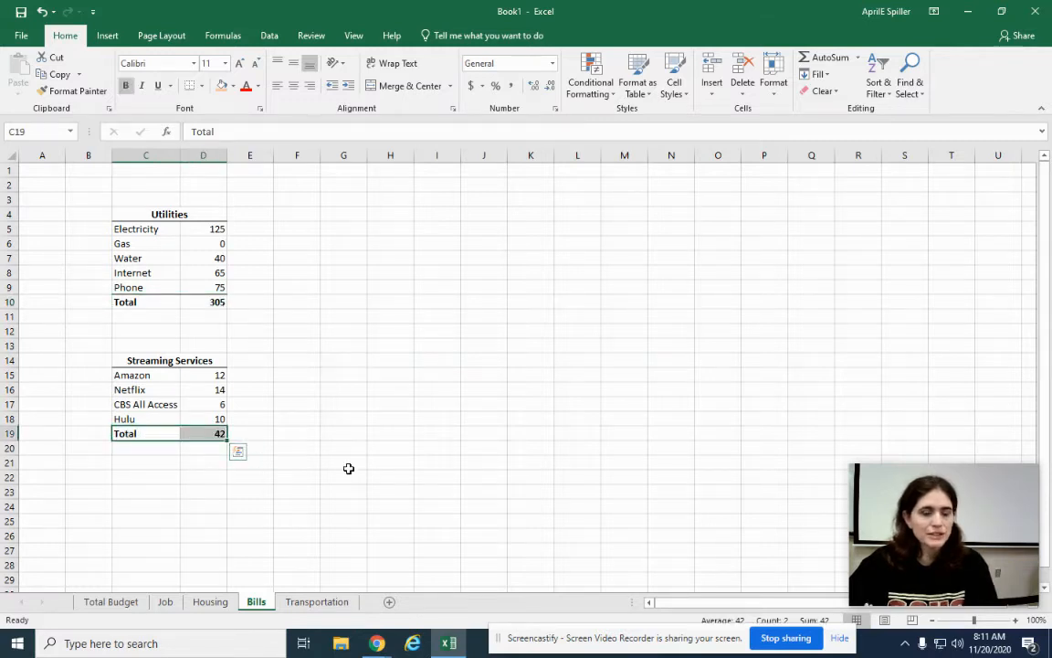
# On the Transportation sheet, enter the car loan's Amount 56000, Interest 0.50% and Time 6 years in D8:D10
pyautogui.click(319, 602)
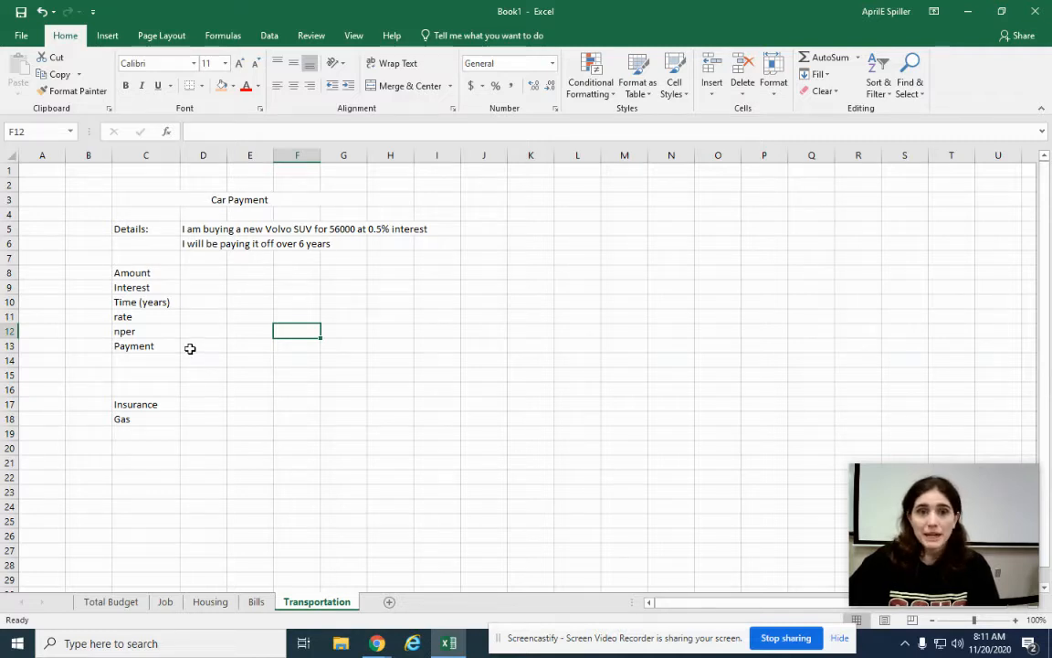
pyautogui.click(199, 273)
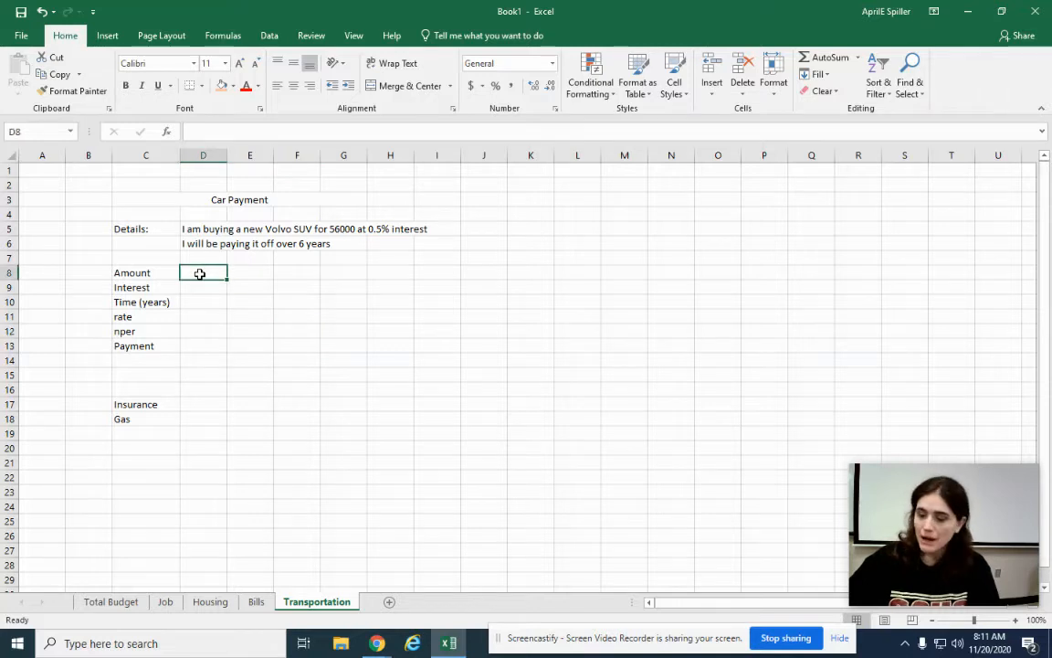
pyautogui.write('=56000')
pyautogui.press('Return')
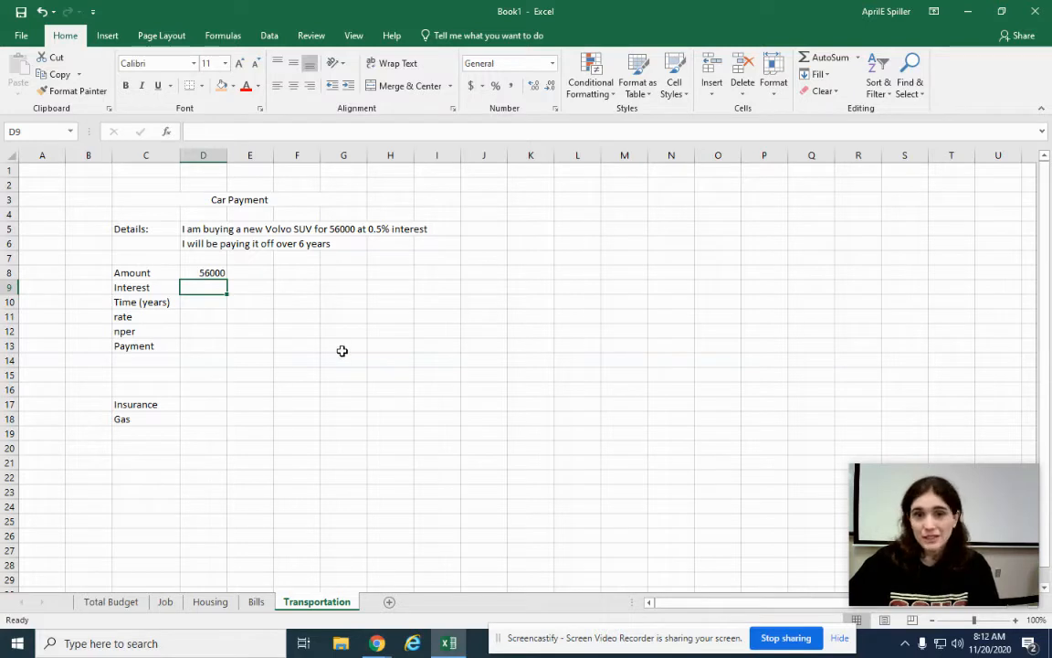
pyautogui.write('0.')
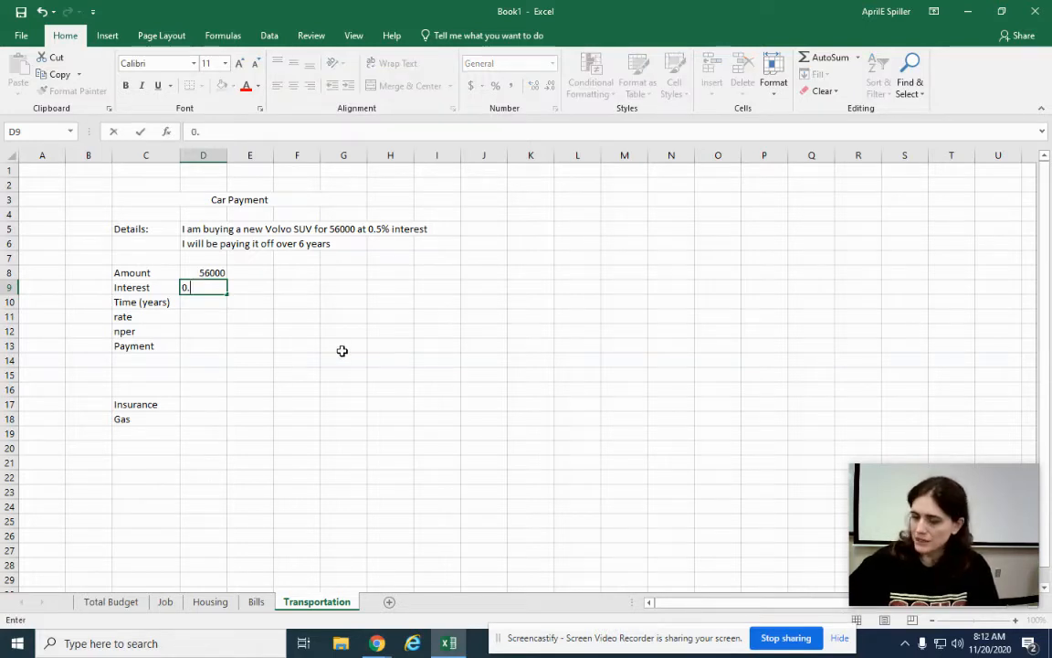
pyautogui.write('50%')
pyautogui.press('Return')
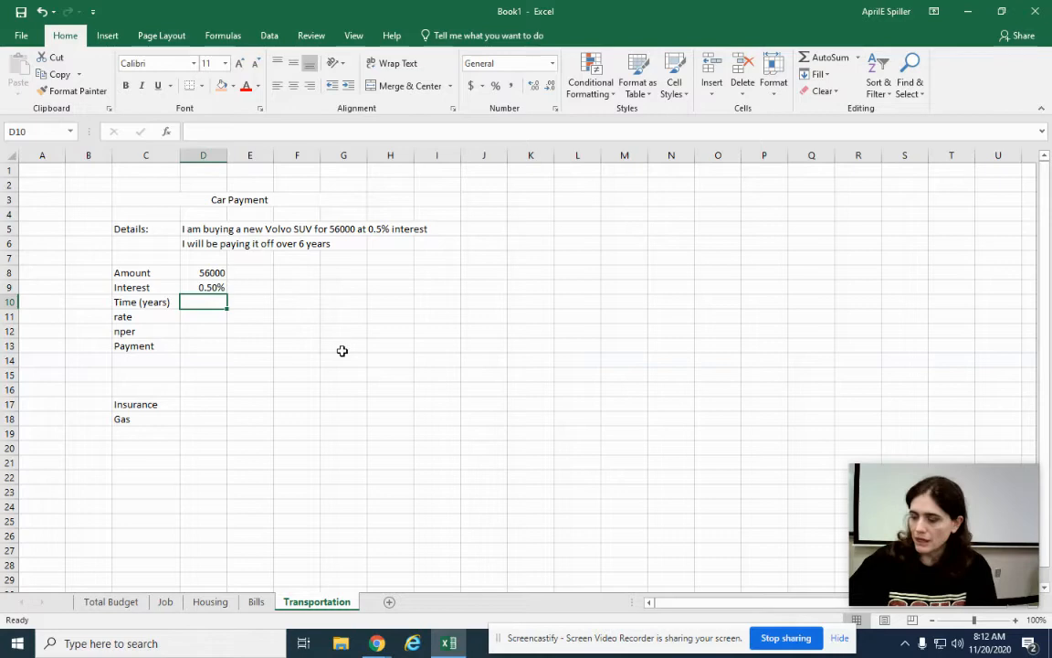
pyautogui.write('6')
pyautogui.press('Return')
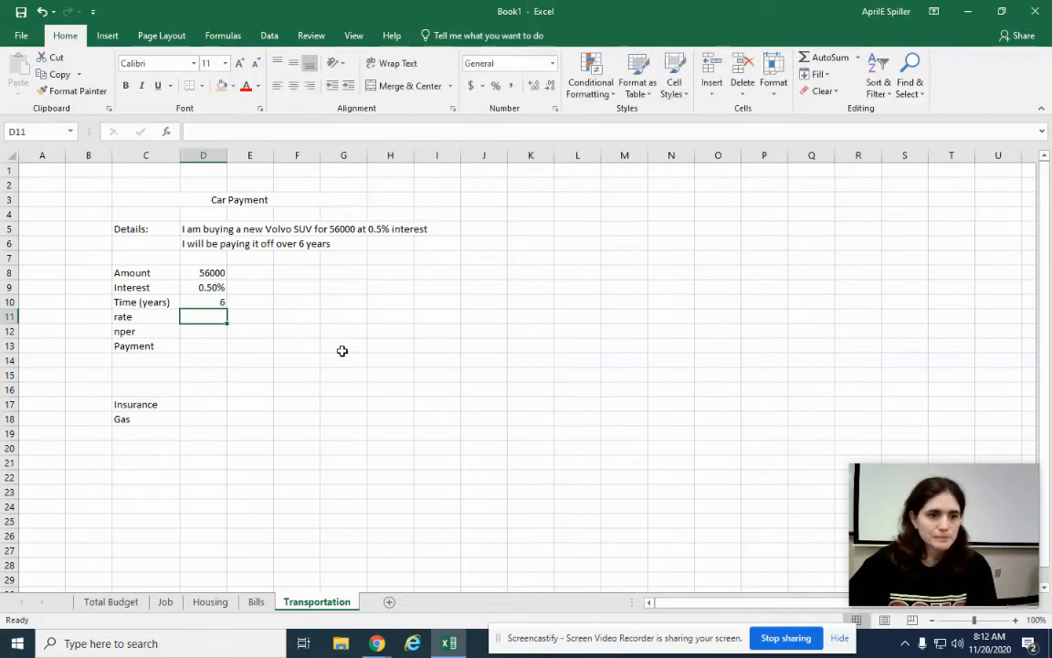
# Calculate the monthly rate in D11 by dividing the interest in D9 by 12
pyautogui.click(202, 288)
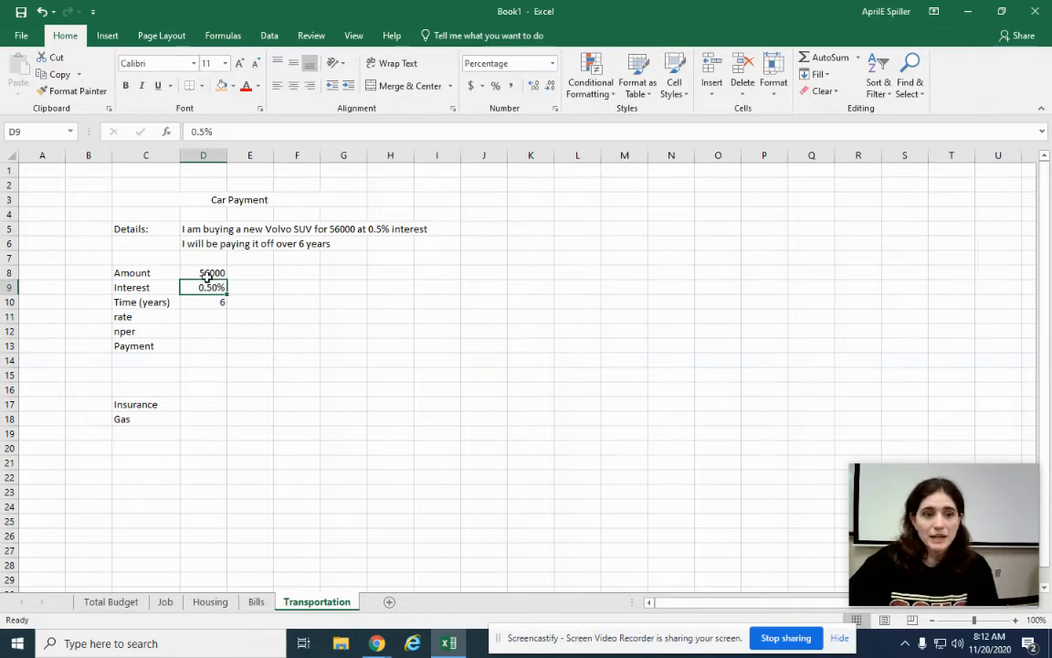
pyautogui.click(199, 331)
pyautogui.click(203, 315)
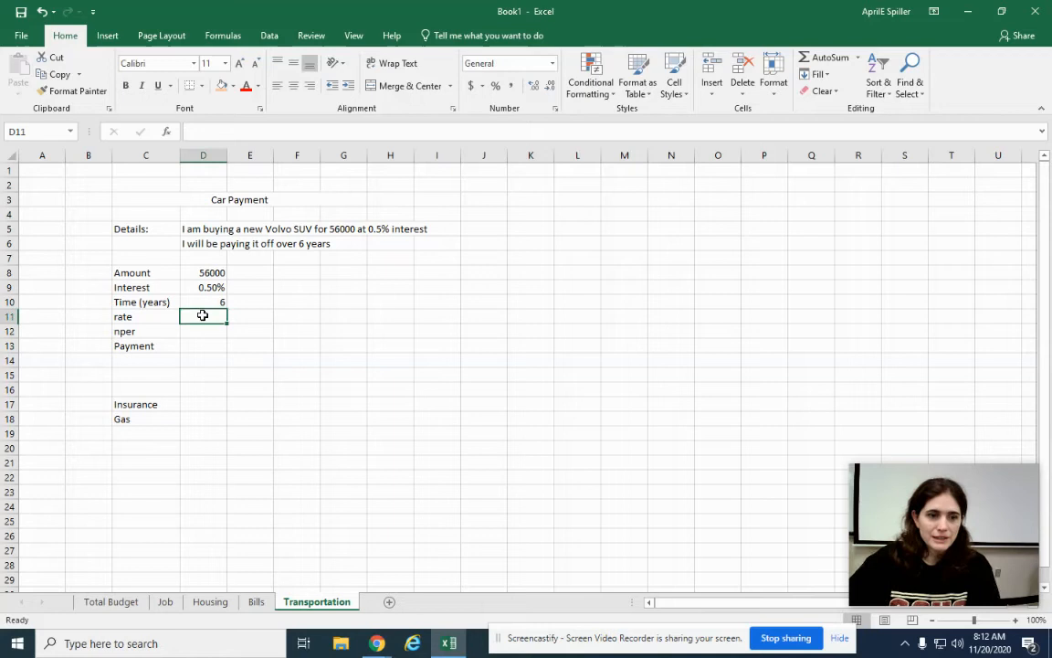
pyautogui.write('=')
pyautogui.click(195, 287)
pyautogui.write('/12')
pyautogui.press('Return')
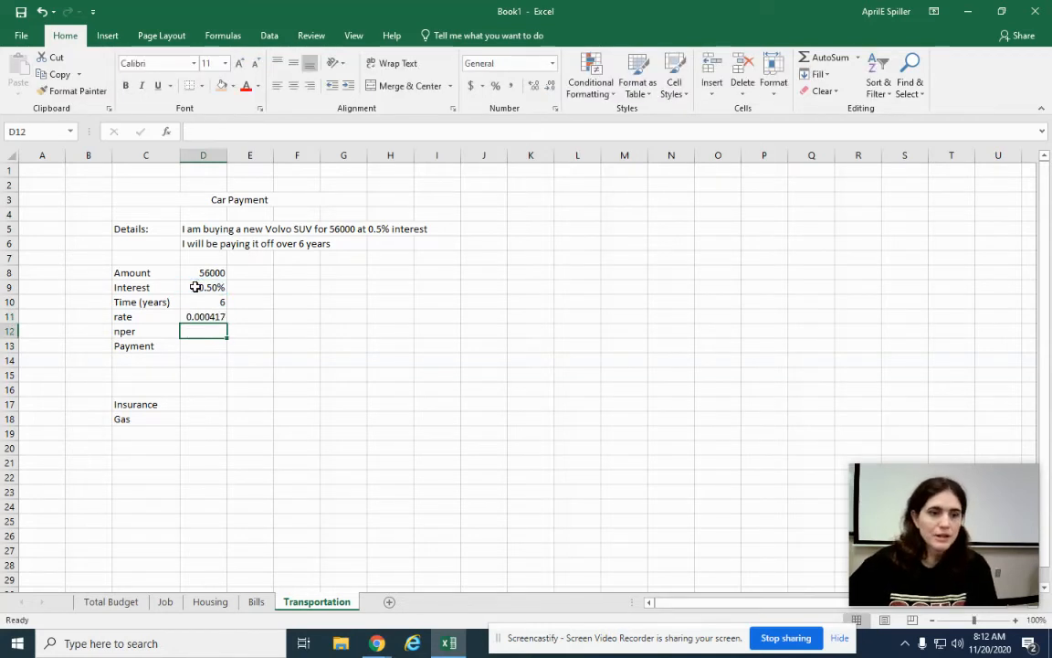
pyautogui.click(200, 301)
pyautogui.write('=')
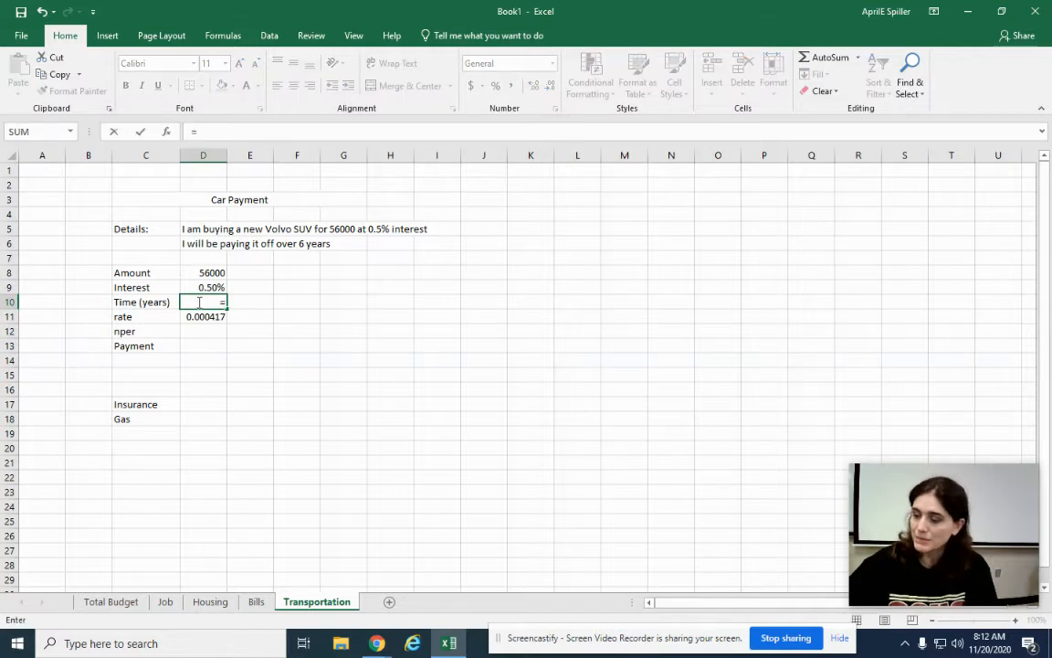
pyautogui.write('6')
# Calculate nper in D12 by multiplying the years in D10 by 12
pyautogui.click(203, 331)
pyautogui.write('=')
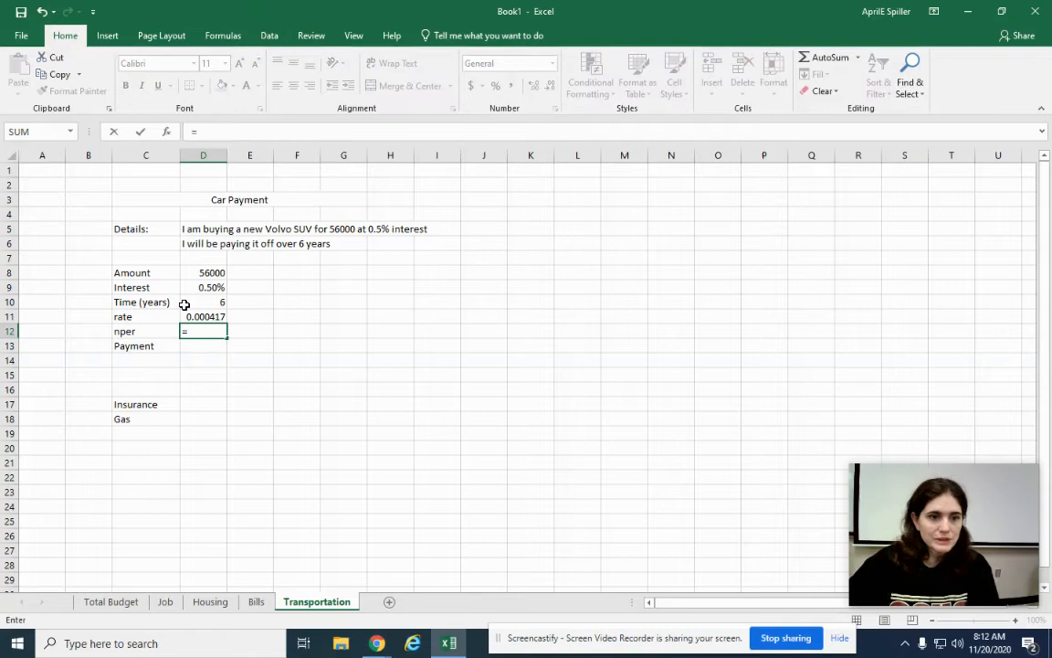
pyautogui.click(189, 301)
pyautogui.write('*12')
pyautogui.press('Return')
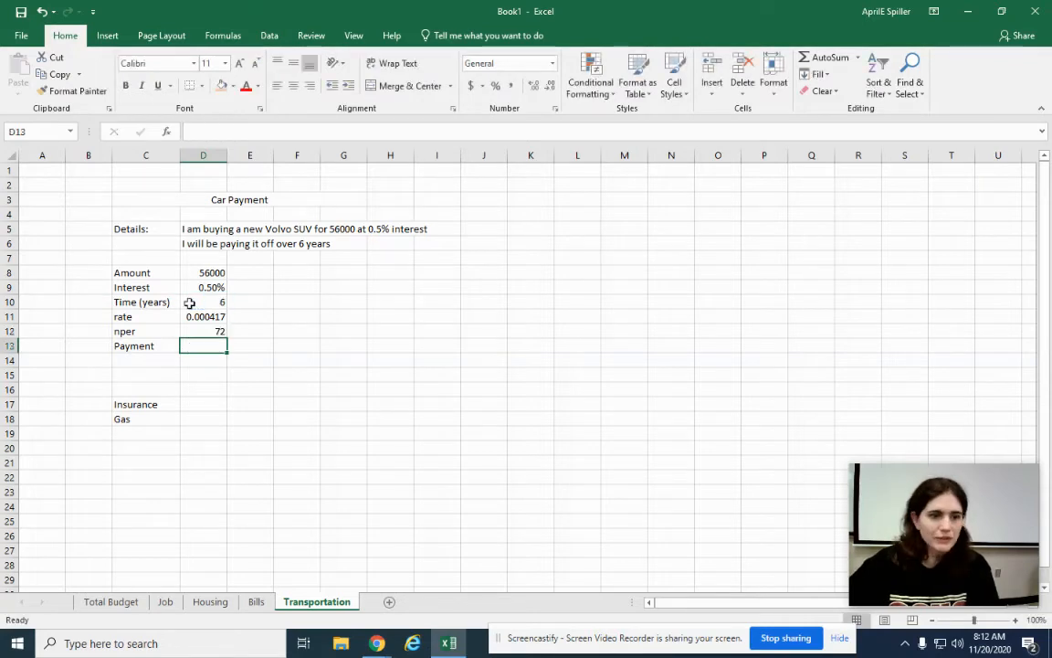
# Calculate the car payment in D13 with the PMT function, using rate D11, nper D12 and loan amount D8
pyautogui.write('=')
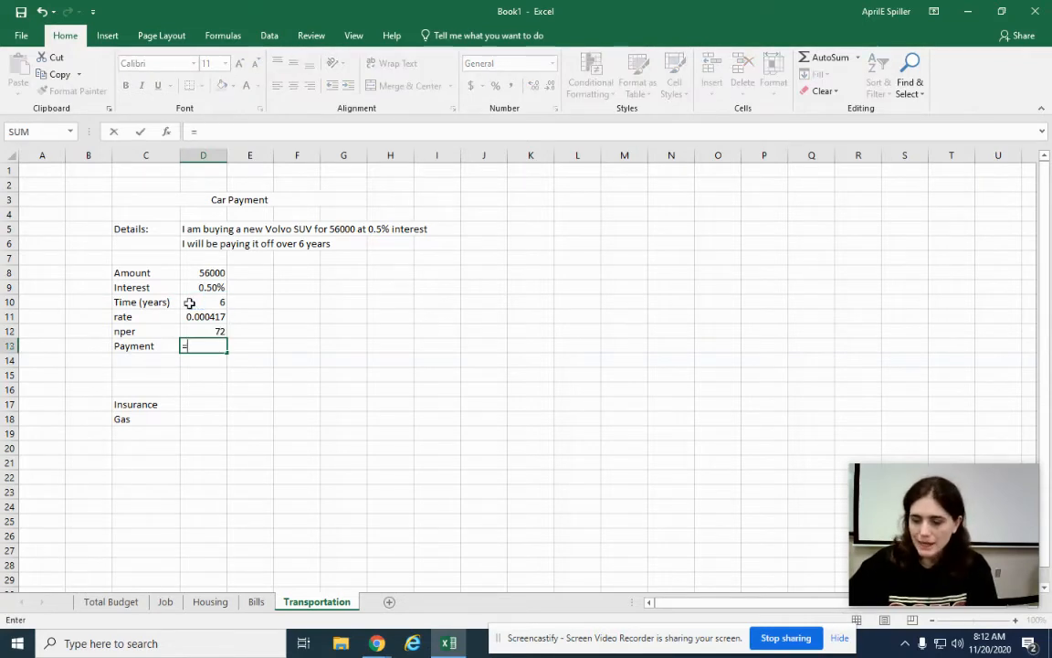
pyautogui.write('pmt')
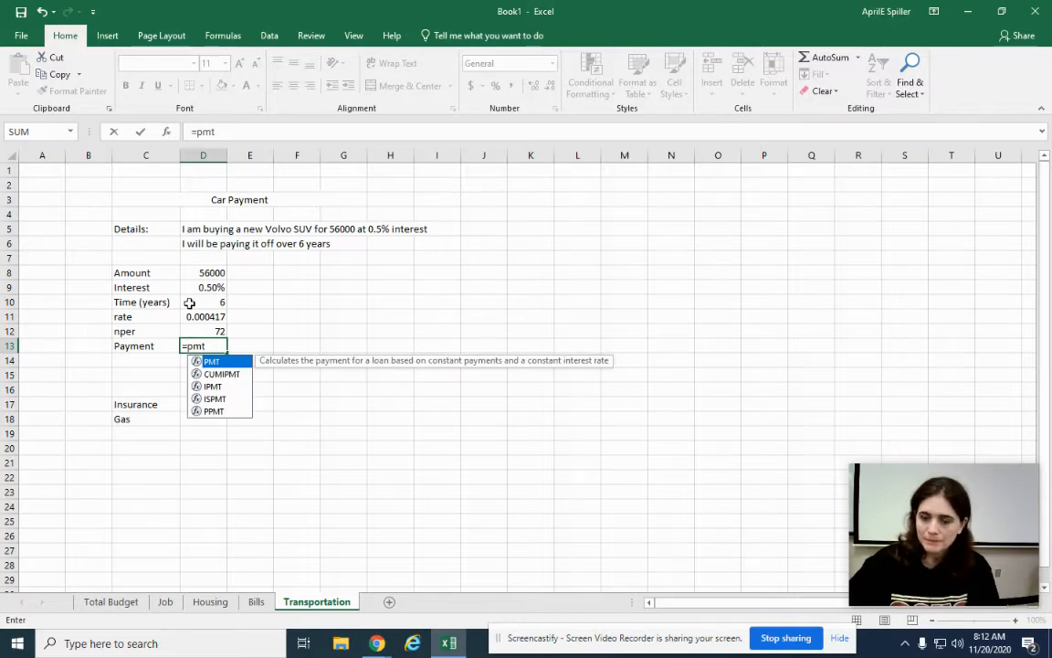
pyautogui.write('(')
pyautogui.click(195, 316)
pyautogui.write(',')
pyautogui.click(188, 331)
pyautogui.write(',')
pyautogui.click(188, 274)
pyautogui.write(')')
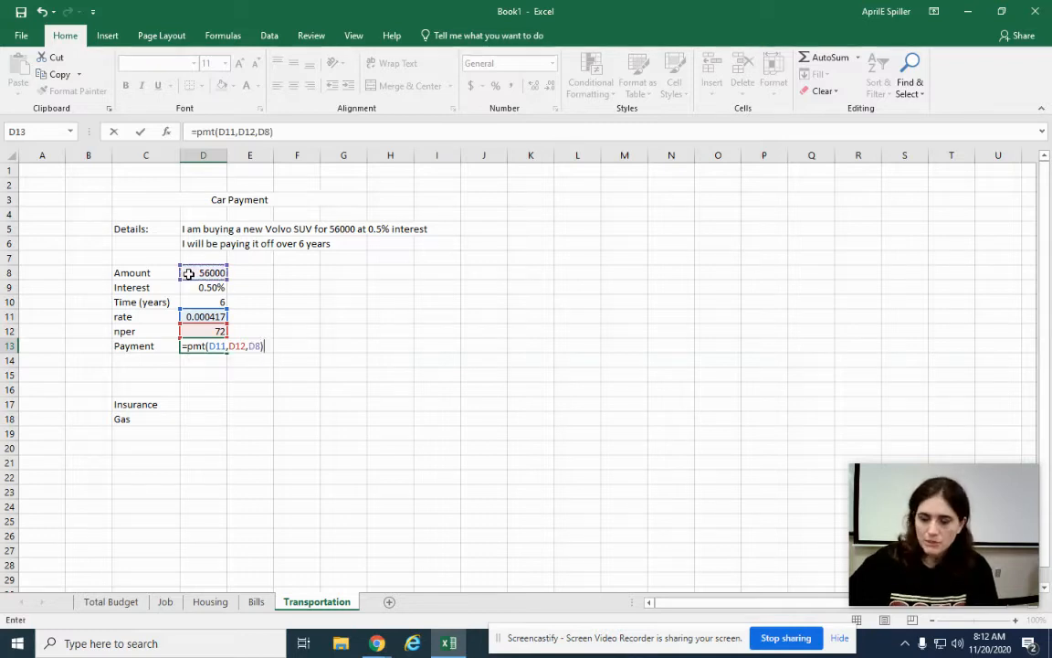
pyautogui.press('Return')
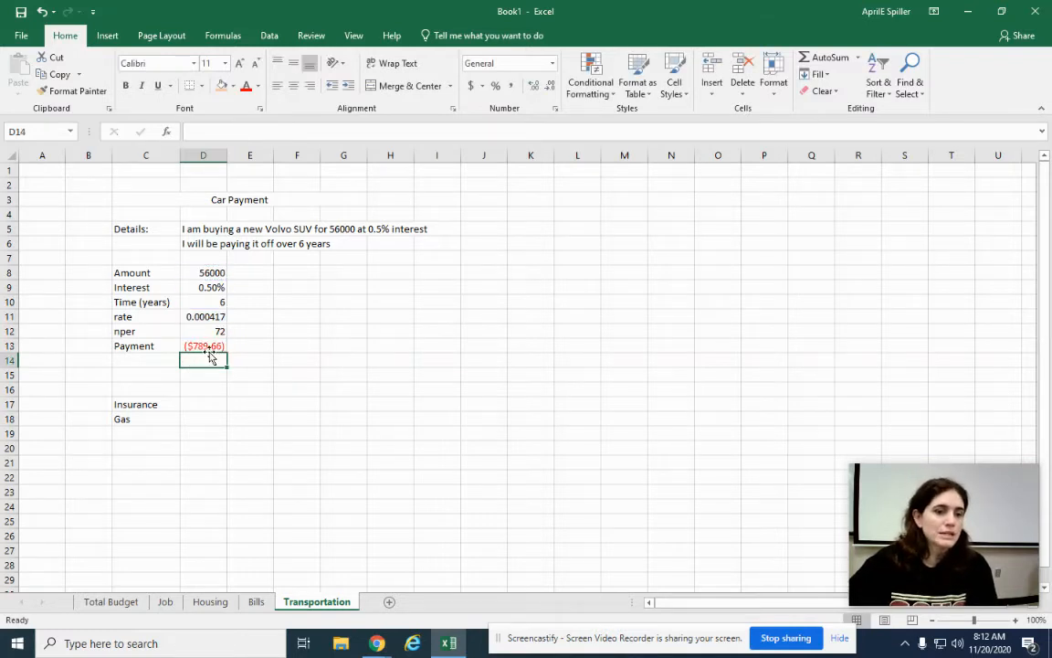
# Enter the monthly car costs: 175 for Insurance in D17 and 60 for Gas in D18
pyautogui.click(189, 405)
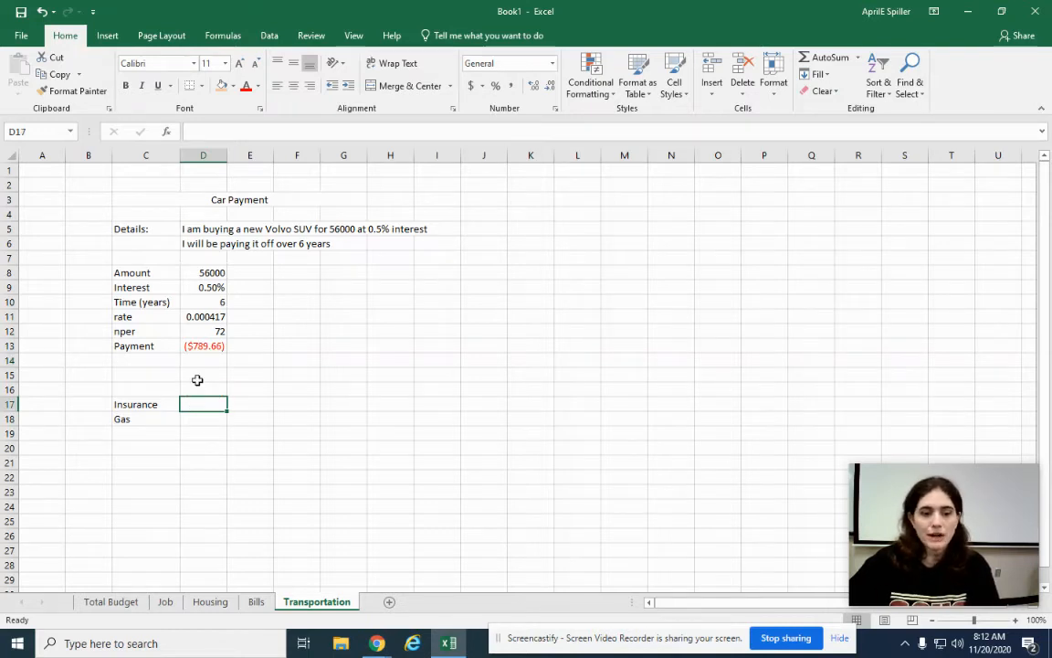
pyautogui.write('175')
pyautogui.press('Return')
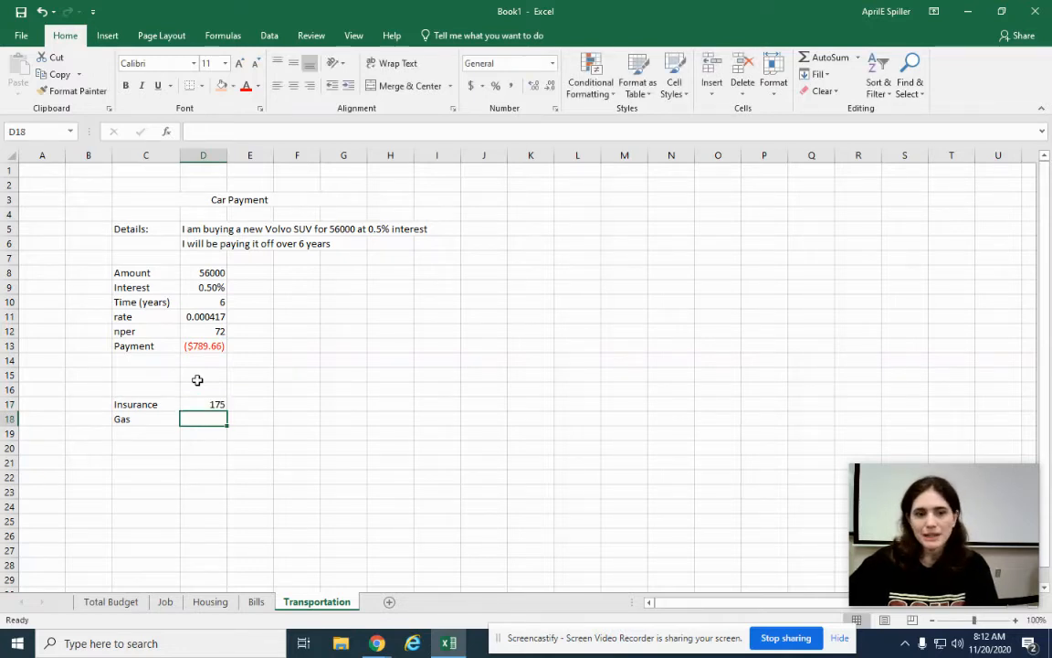
pyautogui.write('60')
pyautogui.press('Return')
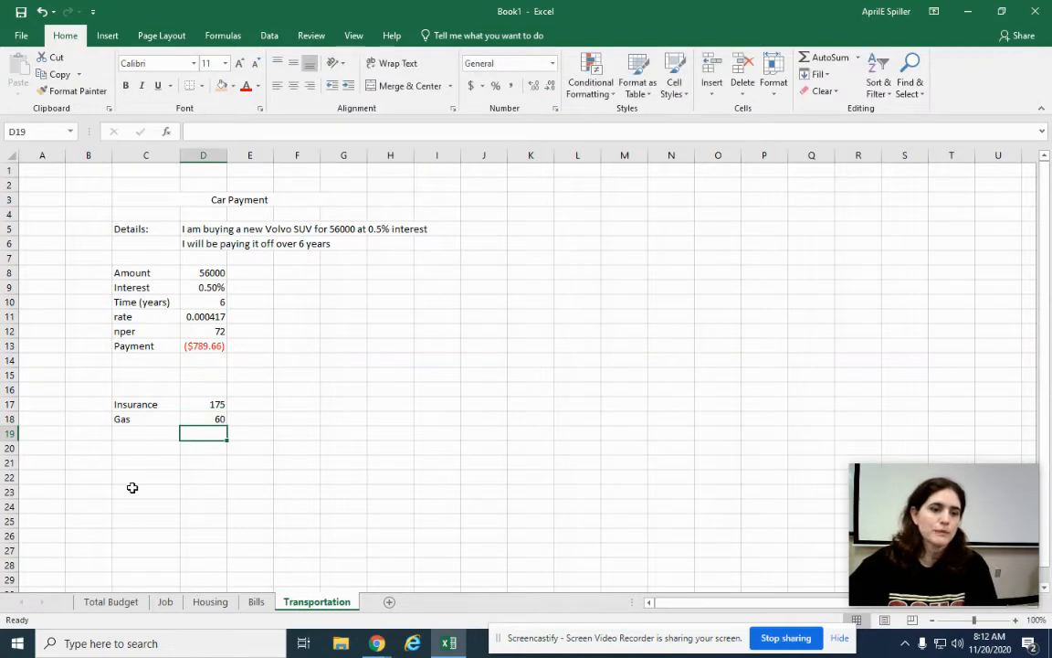
# Add a bold "Total" label in C21 below the insurance and gas rows
pyautogui.click(142, 463)
pyautogui.write('Total')
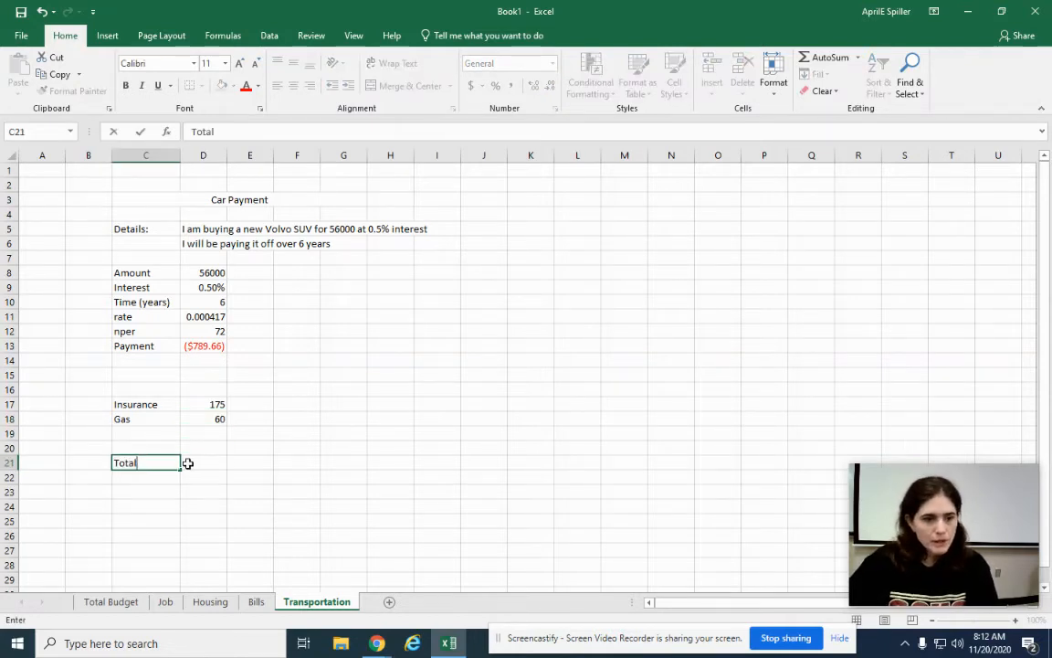
pyautogui.click(185, 461)
pyautogui.click(144, 466)
pyautogui.hotkey('ctrl', 'b')
# Calculate the transportation total in D21 by adding gas D18, insurance D17 and the negated car payment D13
pyautogui.click(202, 463)
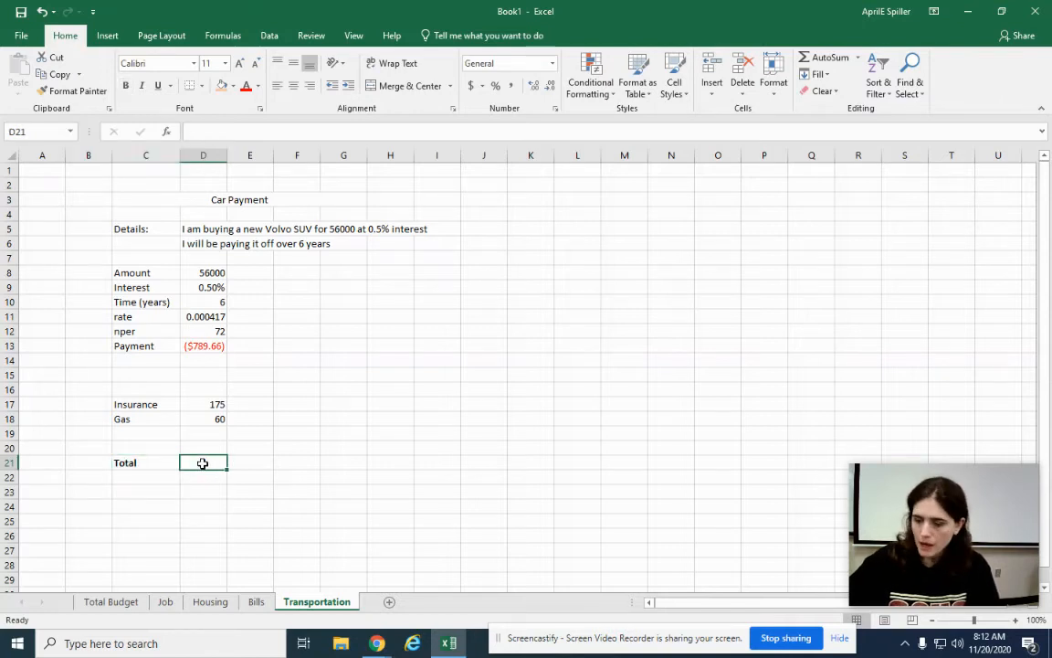
pyautogui.write('=')
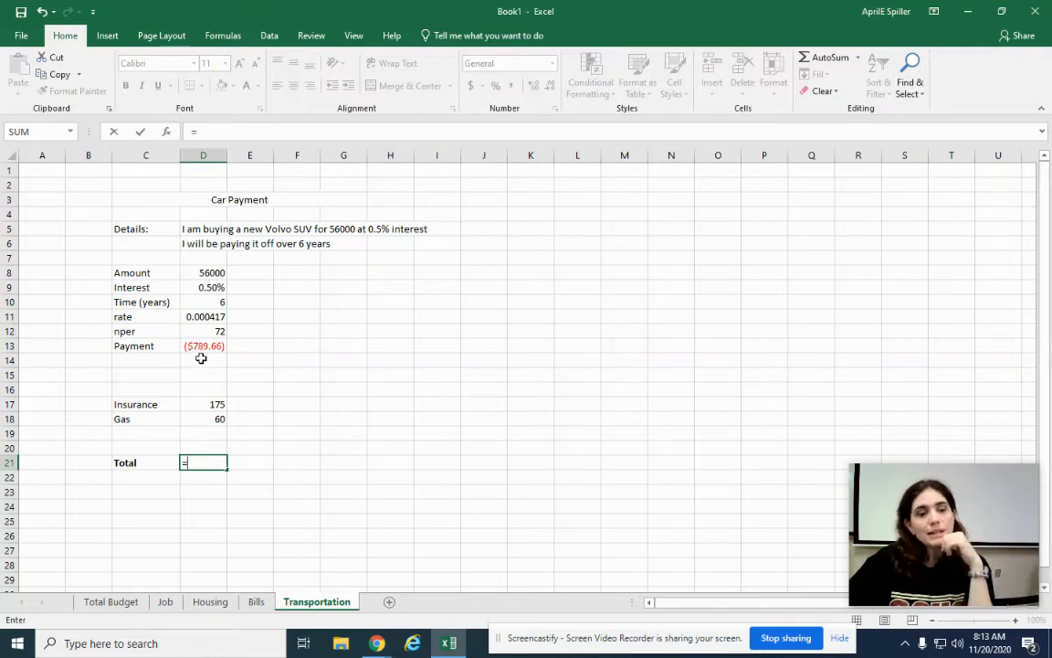
pyautogui.click(194, 419)
pyautogui.write('+')
pyautogui.click(183, 403)
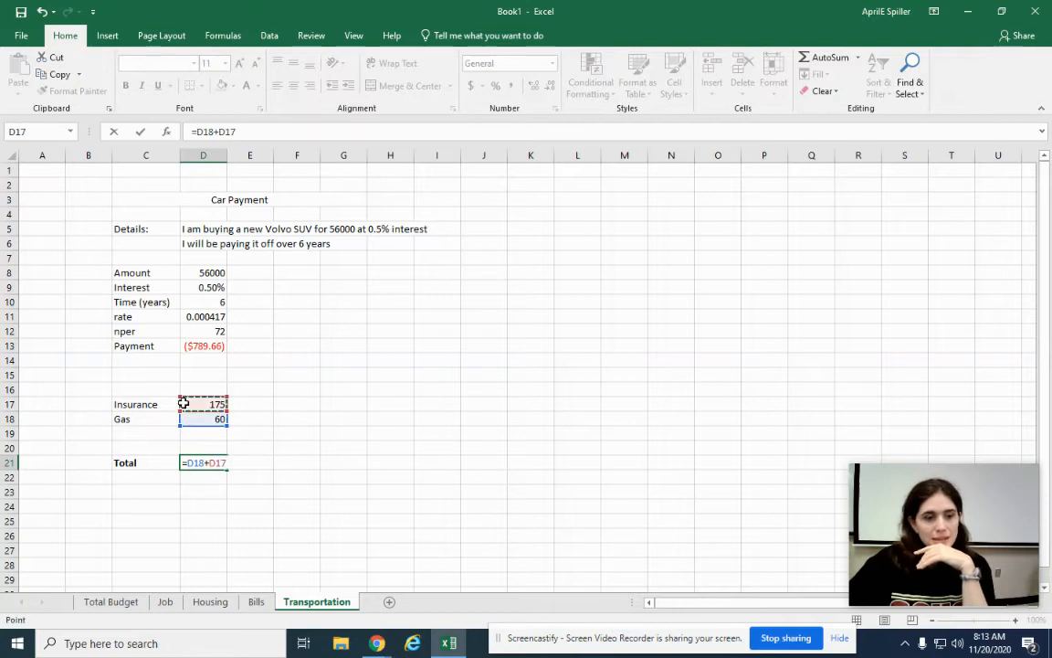
pyautogui.write('+')
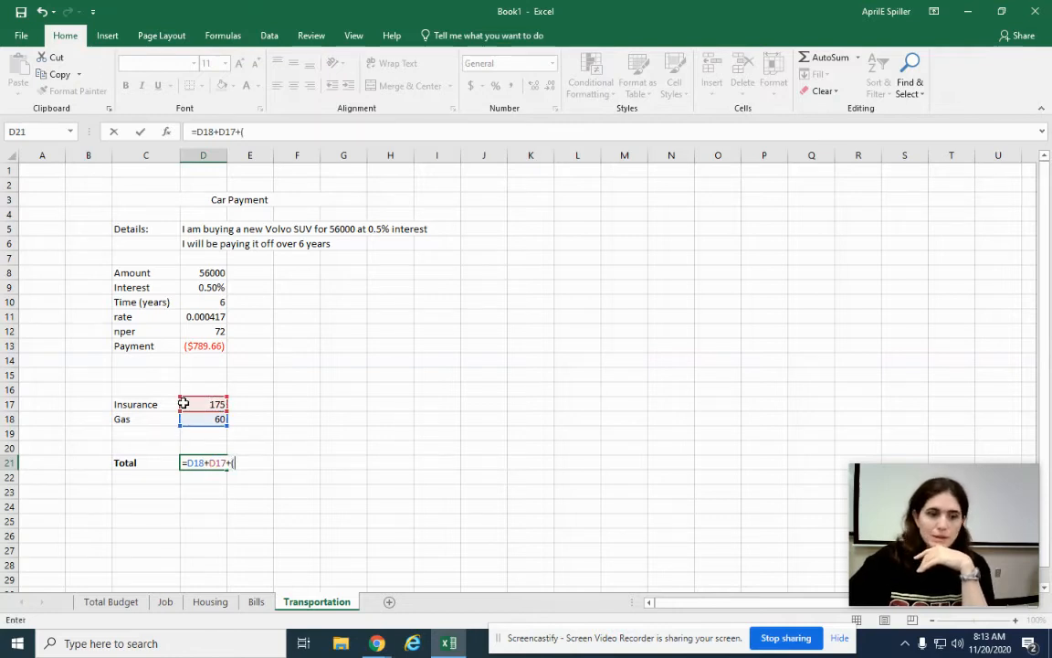
pyautogui.write('(-')
pyautogui.click(195, 347)
pyautogui.write(')')
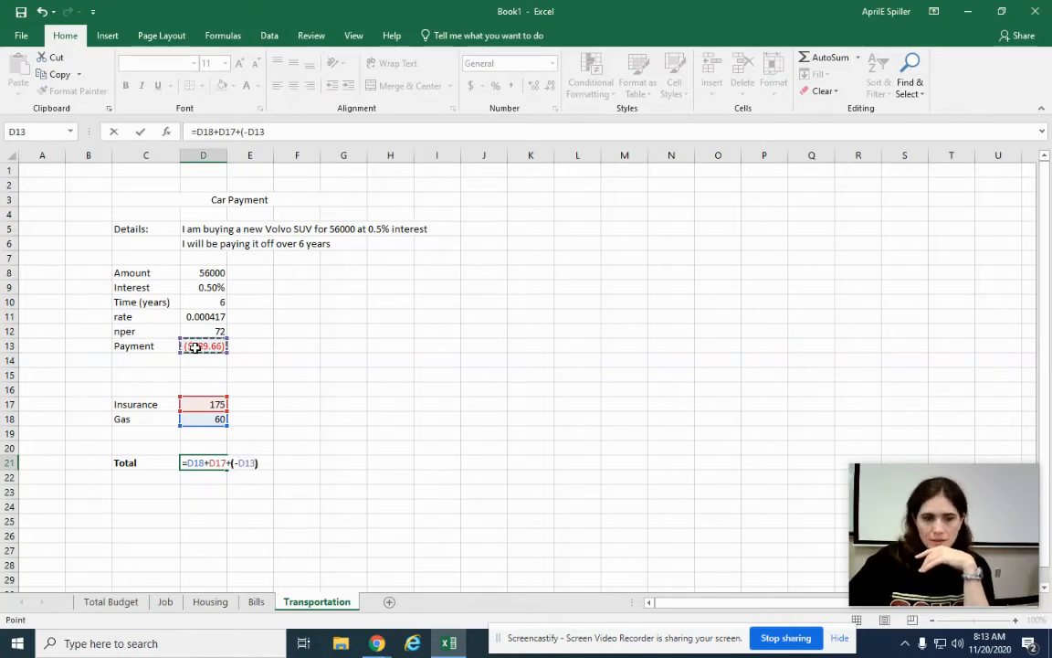
pyautogui.press('Return')
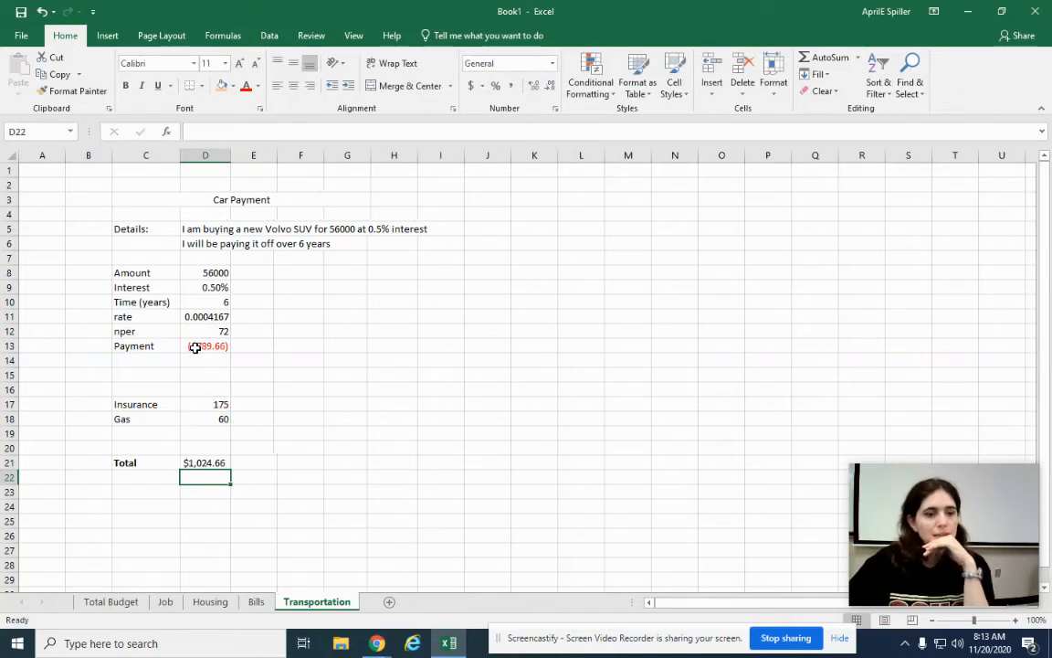
pyautogui.click(219, 457)
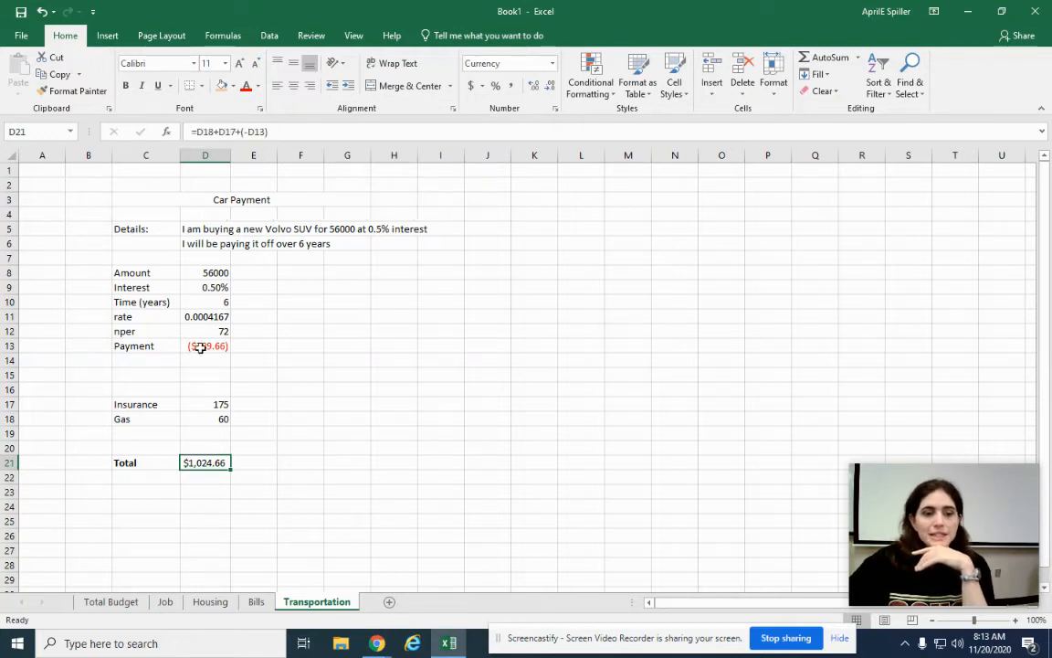
# Try the formula =D13+D17+D18 in E21 without negating the payment, and clear the cell again
pyautogui.click(260, 463)
pyautogui.write('=')
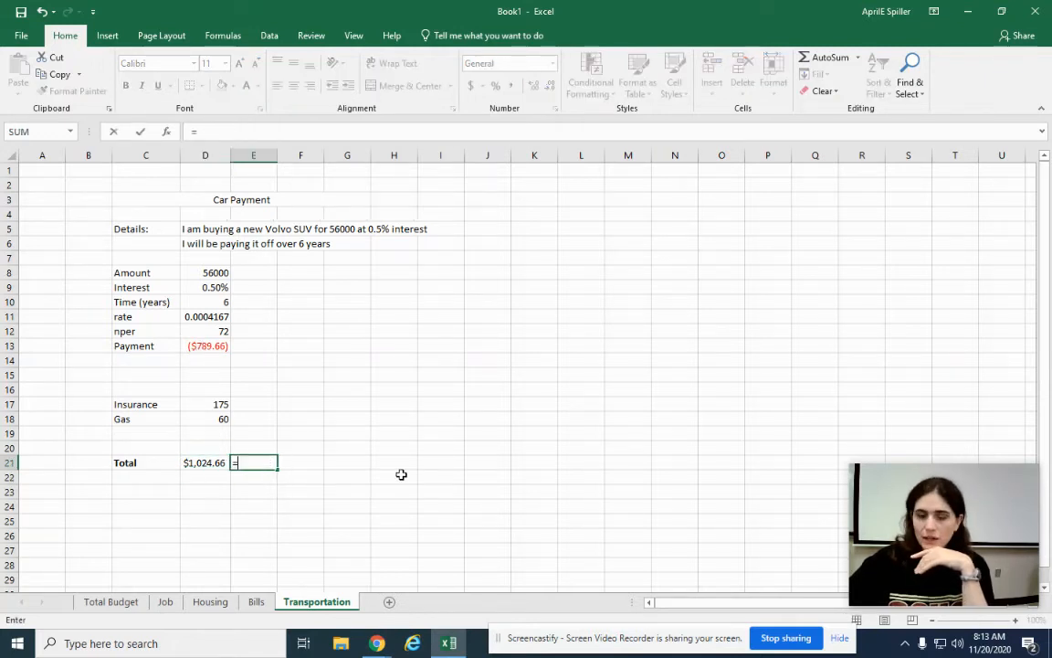
pyautogui.click(219, 348)
pyautogui.write('+')
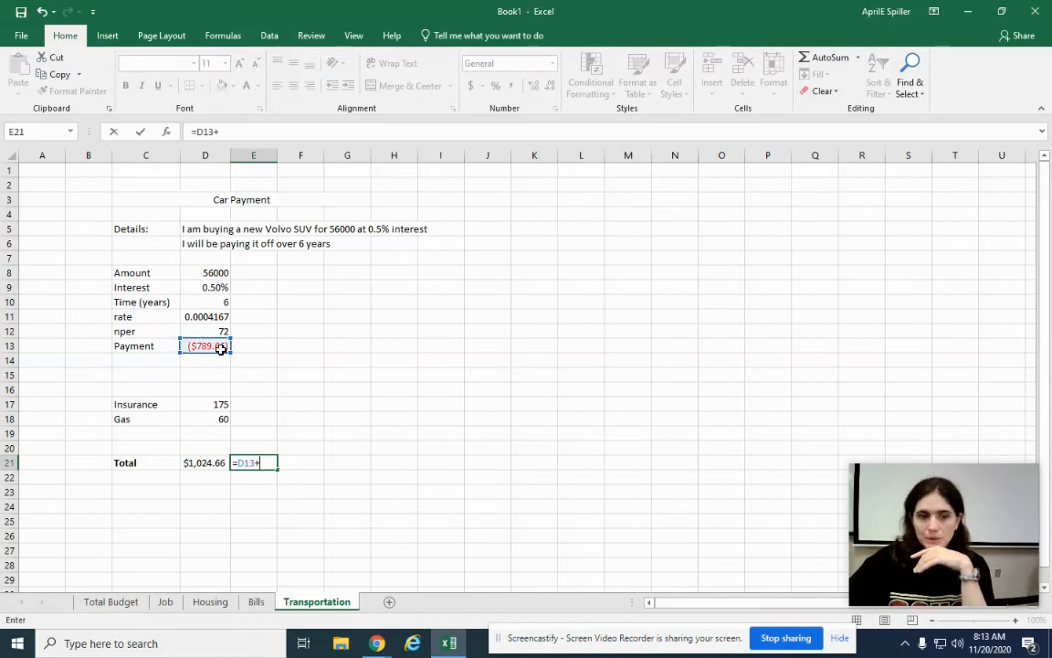
pyautogui.click(210, 403)
pyautogui.write('+')
pyautogui.click(211, 420)
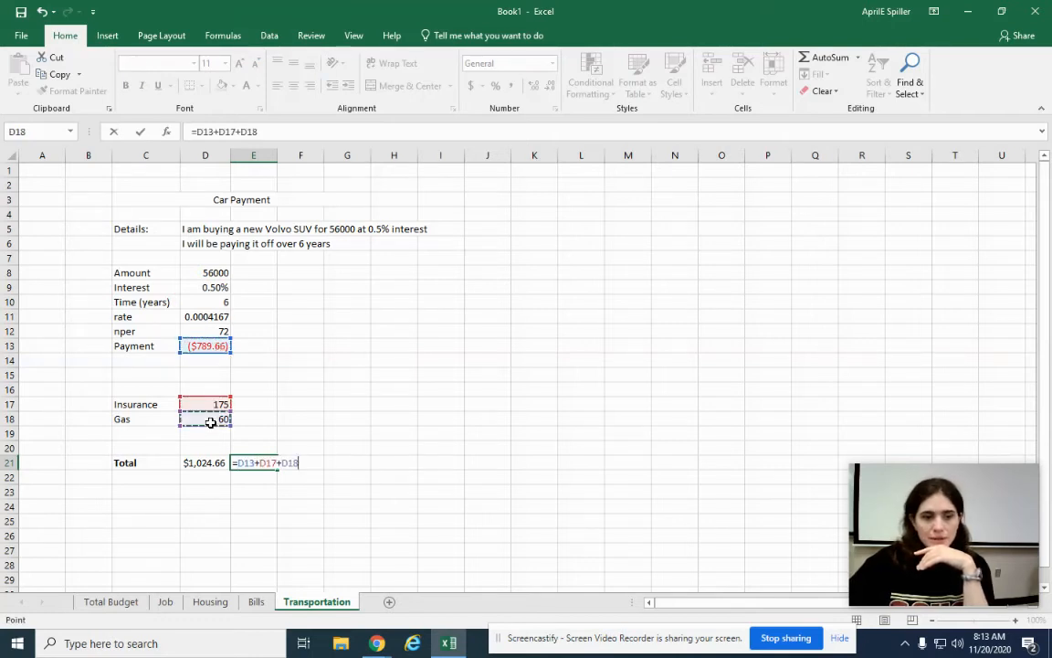
pyautogui.press('Return')
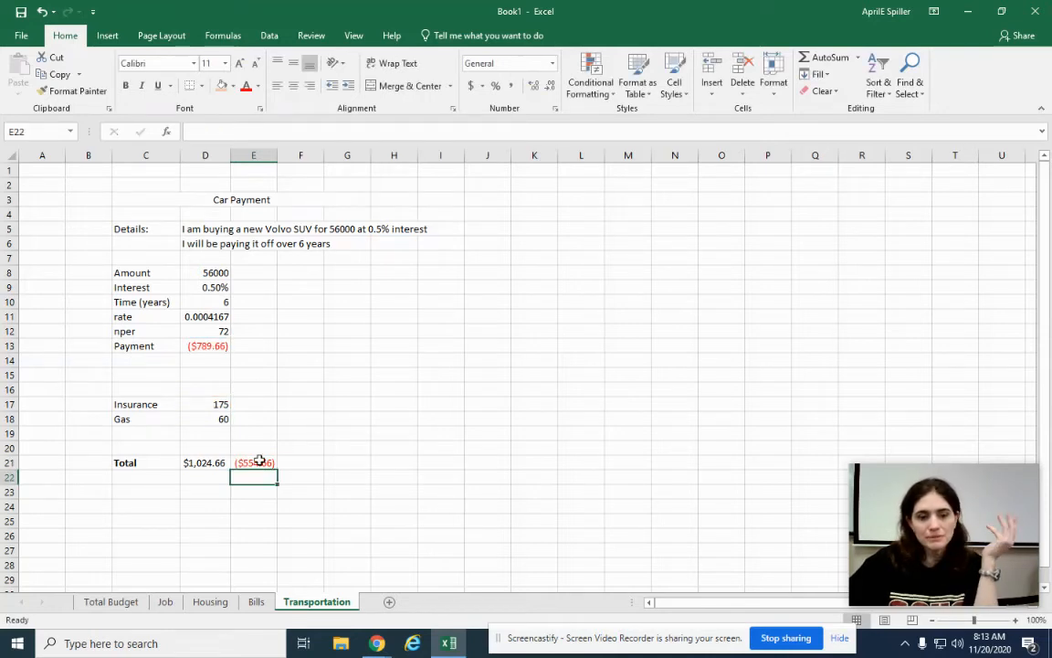
pyautogui.click(259, 461)
pyautogui.press('Delete')
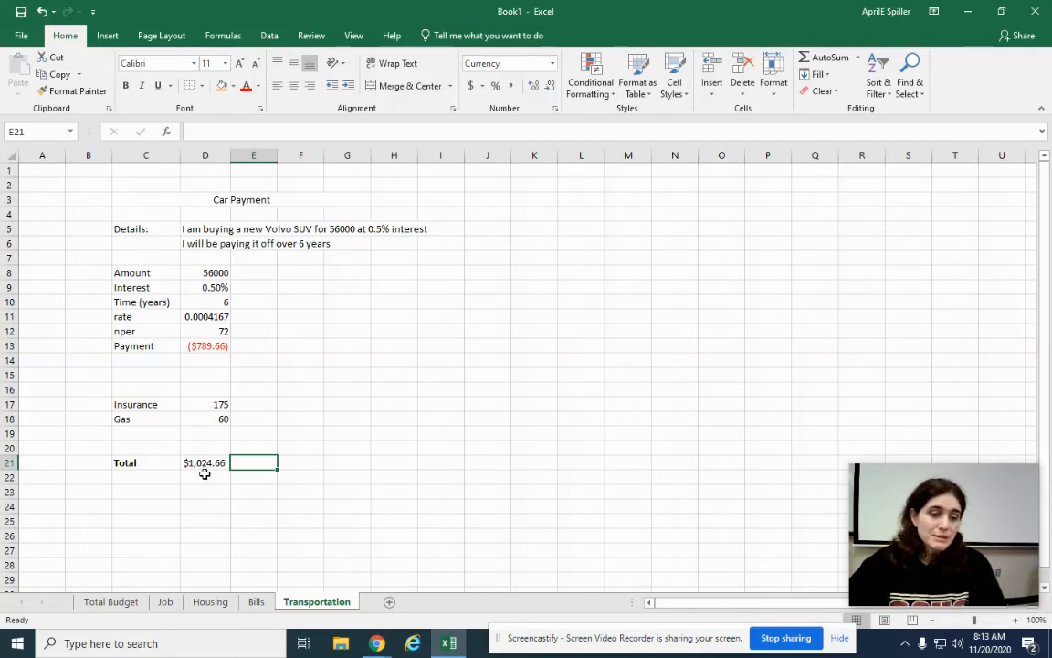
# Add the column heading "Monthly" in D6 of the Total Budget sheet
pyautogui.click(125, 603)
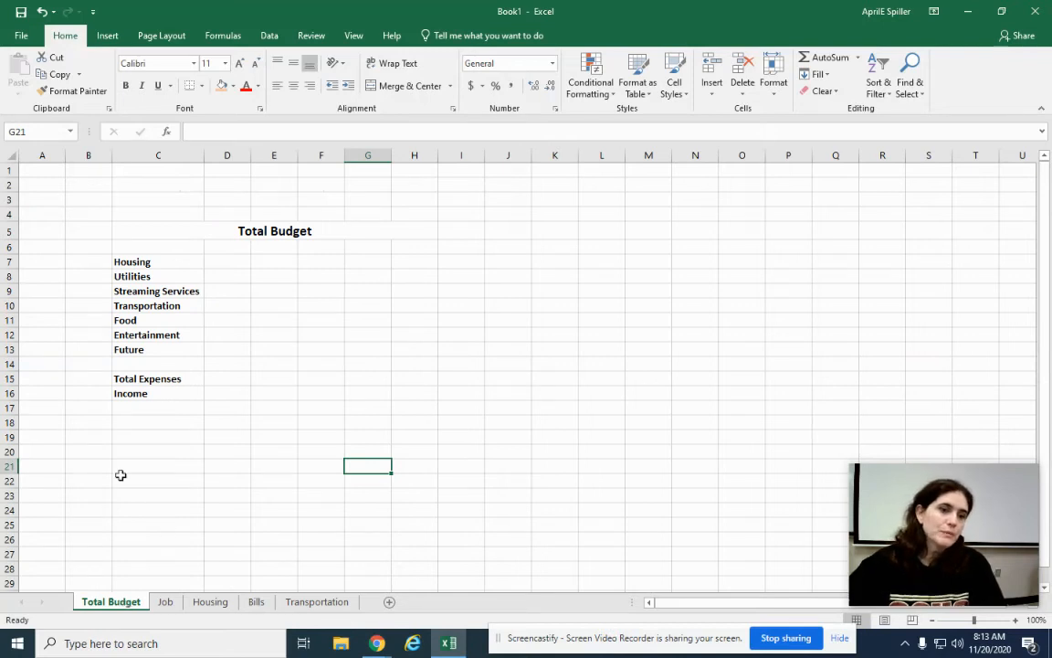
pyautogui.click(241, 247)
pyautogui.write('Monthly')
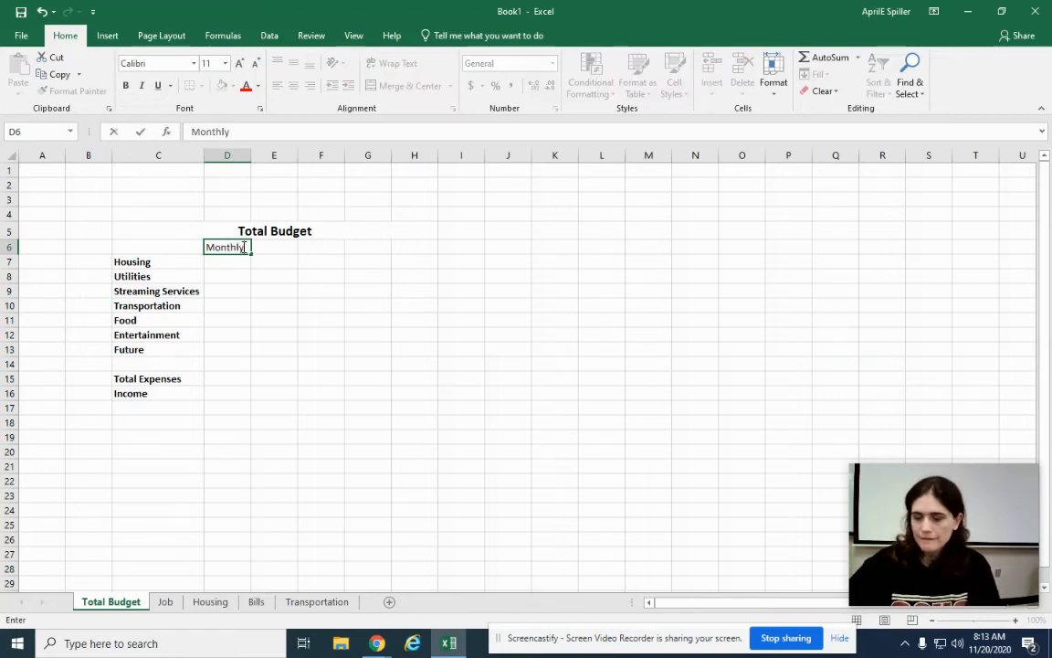
pyautogui.click(339, 333)
pyautogui.click(230, 262)
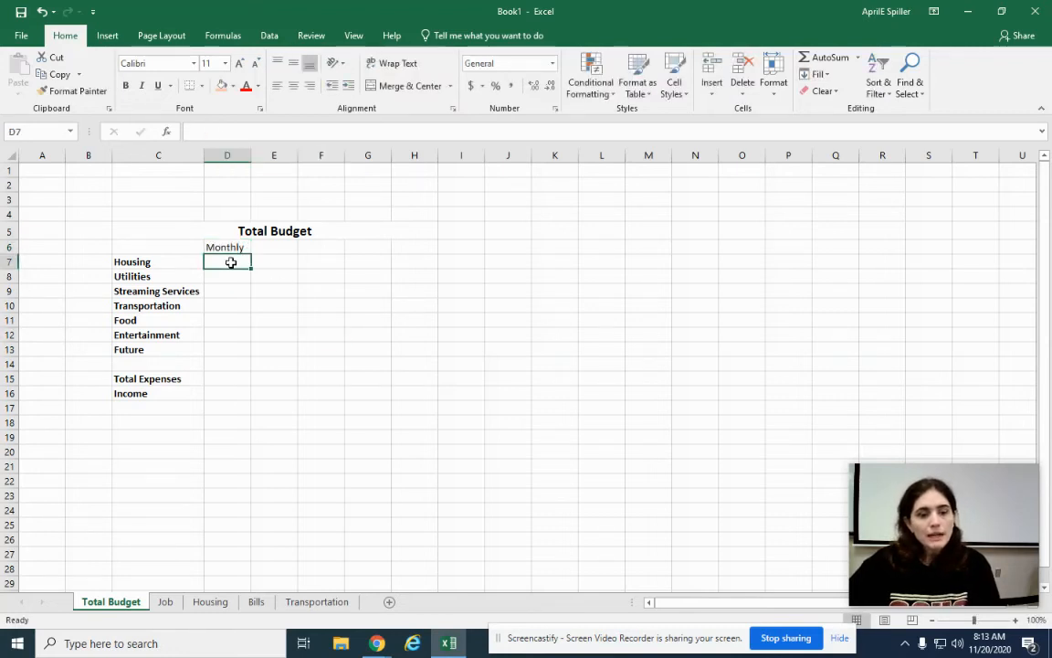
# On the Housing sheet, add a "Total" label in C9 and sum rent D6 and insurance D7 in D9
pyautogui.click(194, 607)
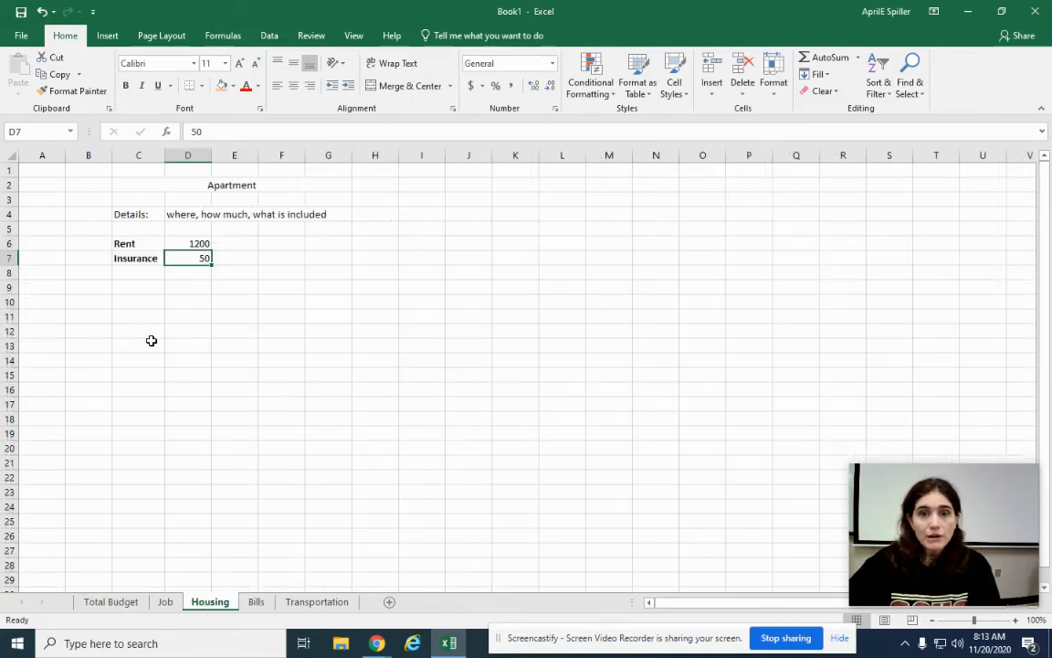
pyautogui.click(141, 285)
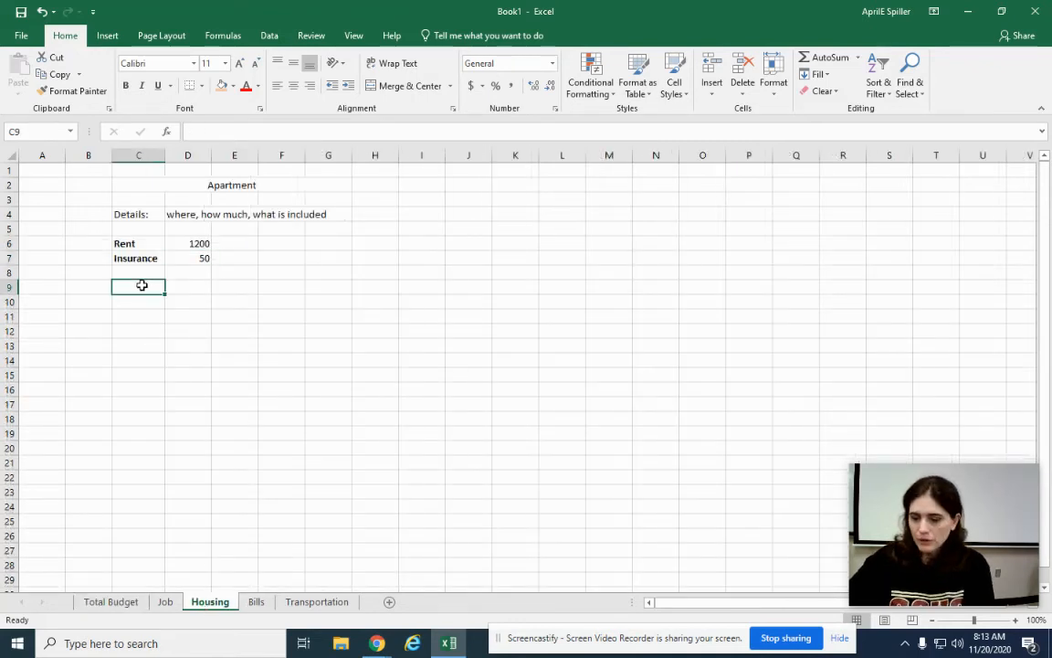
pyautogui.write('Total')
pyautogui.press('Tab')
pyautogui.write('=')
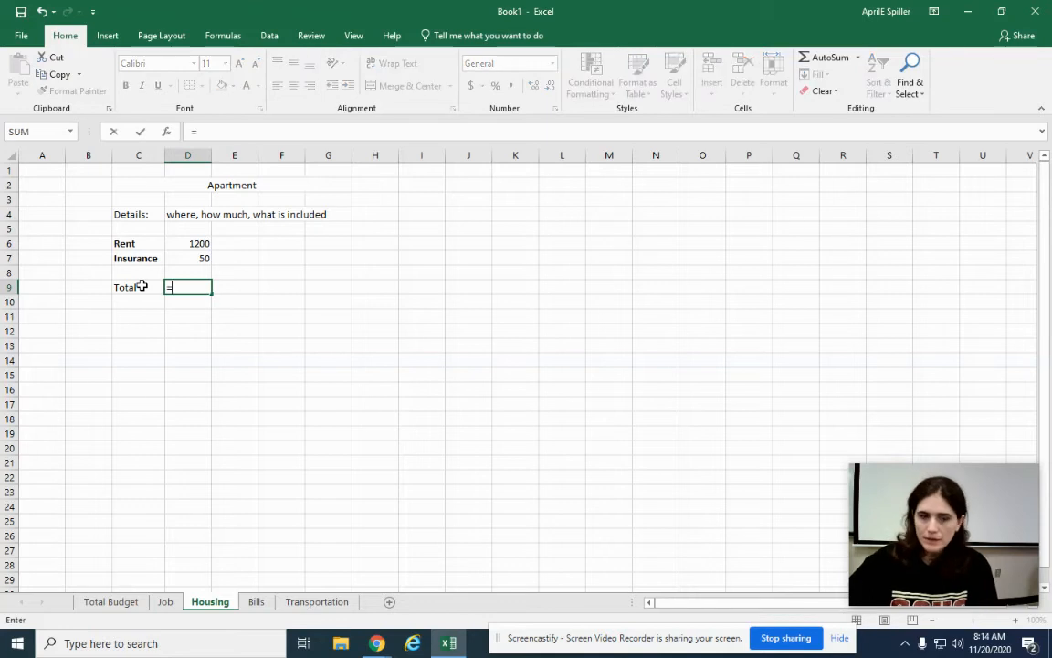
pyautogui.click(178, 243)
pyautogui.write('+')
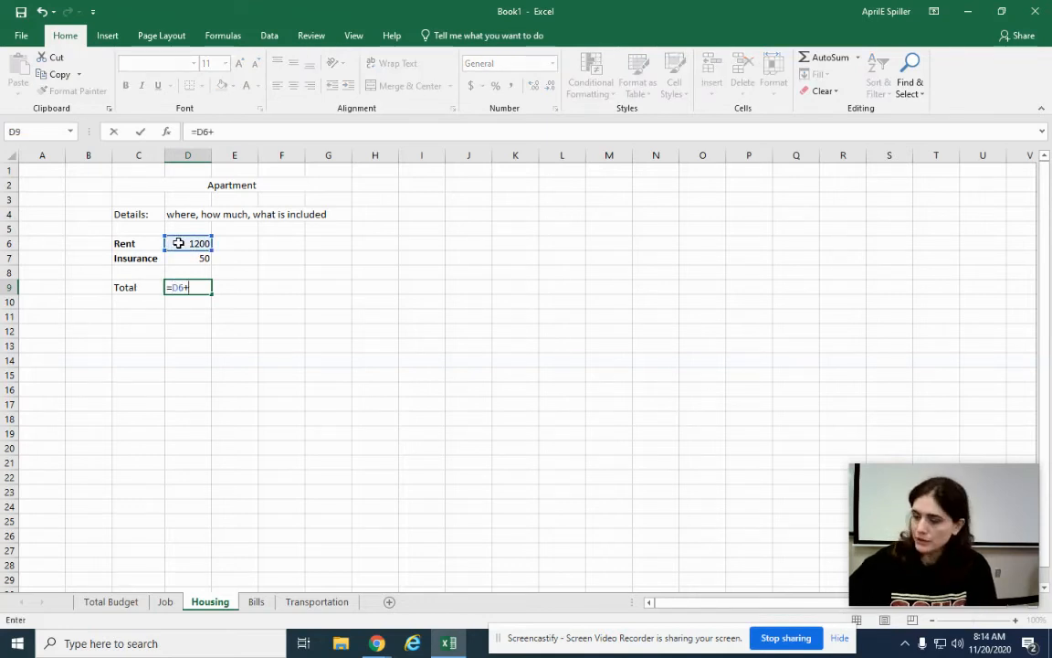
pyautogui.click(190, 257)
pyautogui.press('Return')
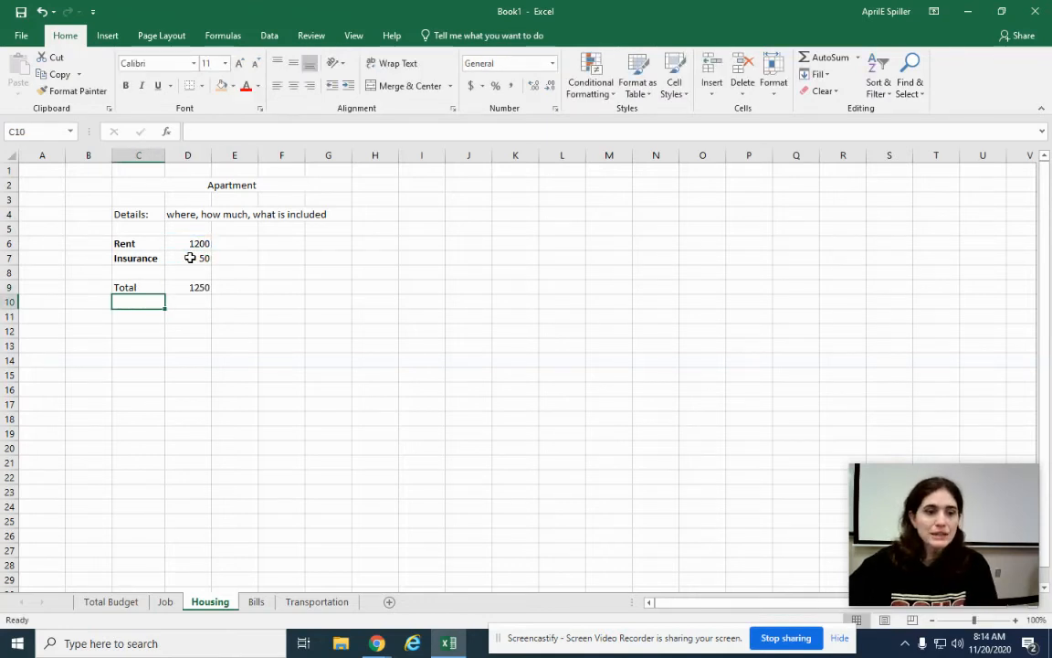
# Link the Housing amount in D7 of the Total Budget sheet to the total in Housing!D9
pyautogui.click(113, 605)
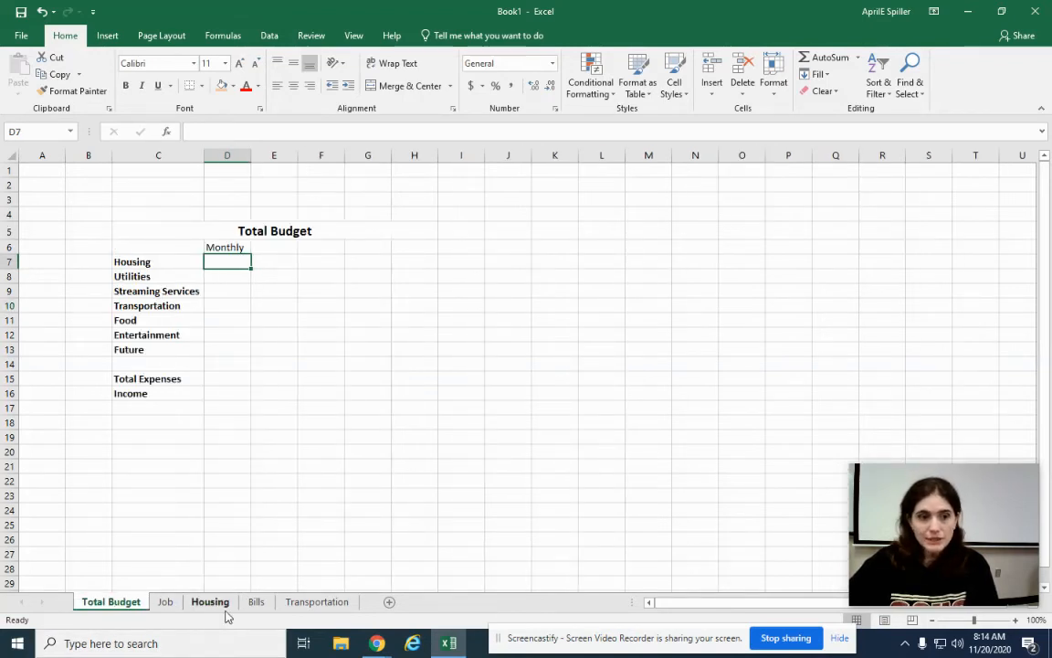
pyautogui.write('=')
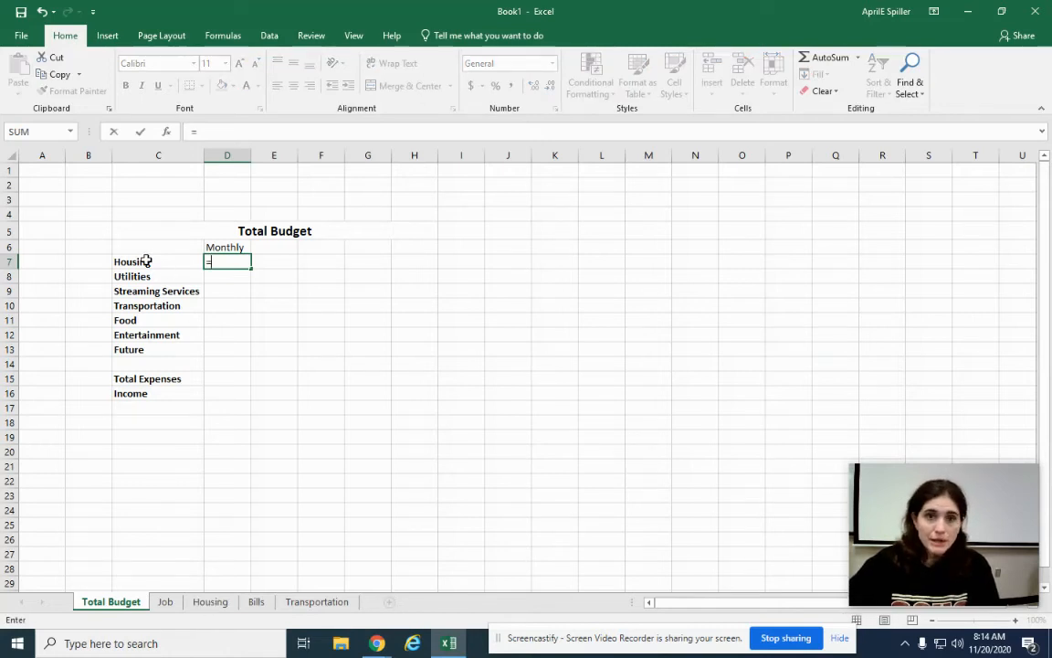
pyautogui.click(212, 601)
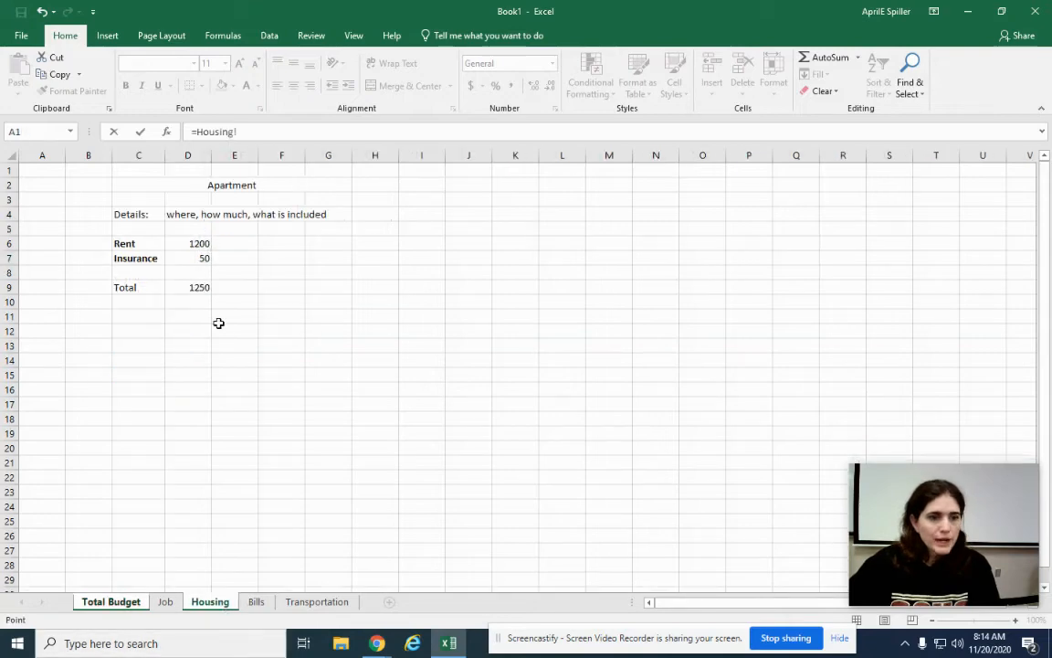
pyautogui.click(182, 288)
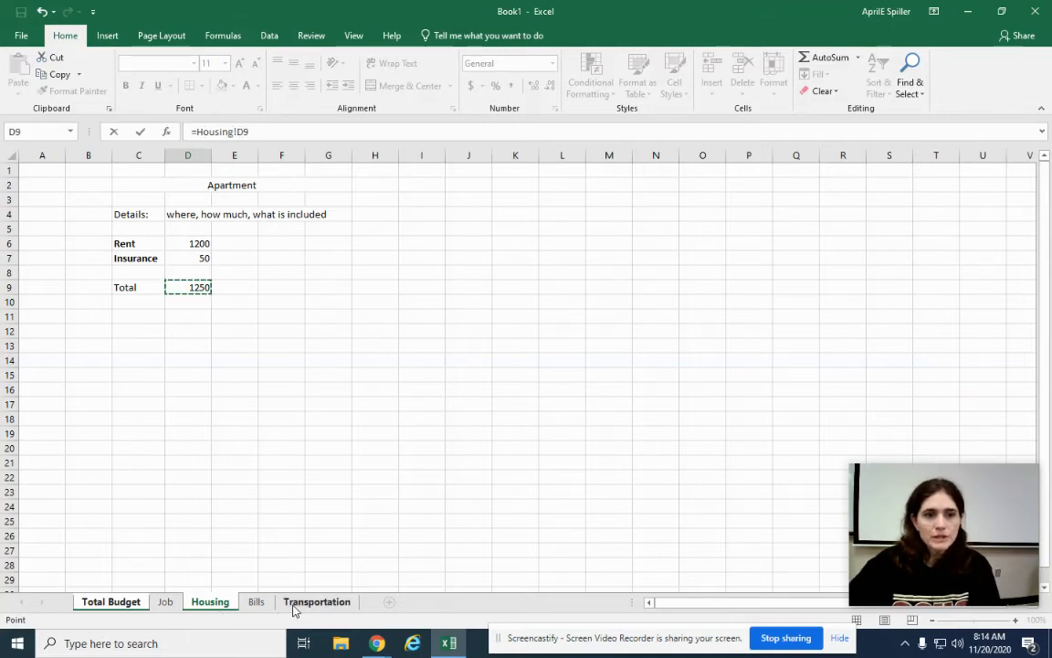
pyautogui.press('Return')
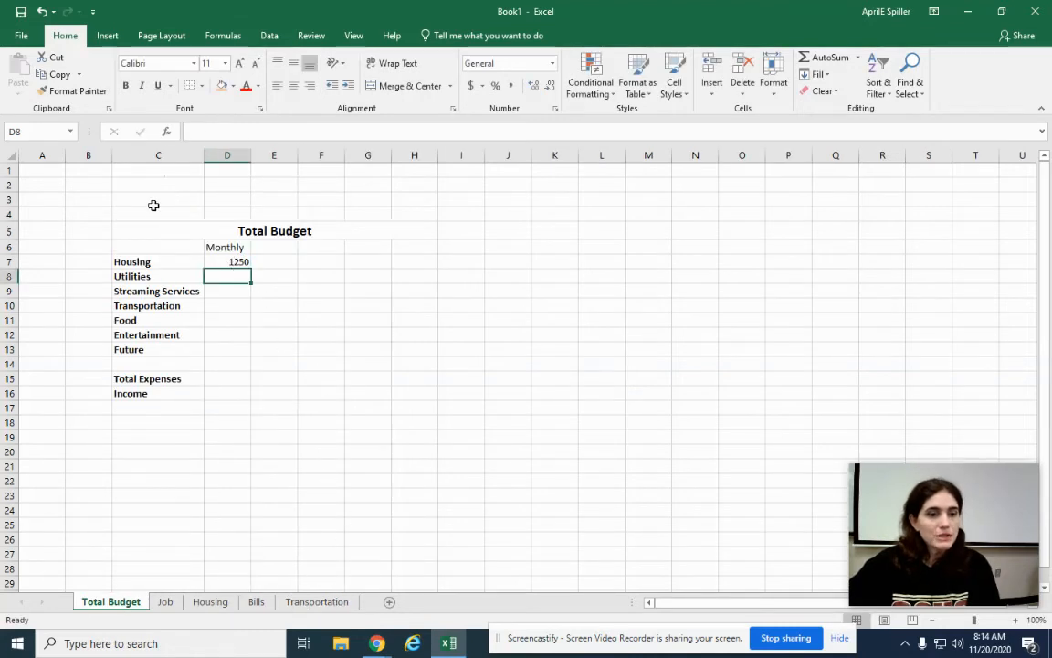
# Set the rent on the Housing sheet to 1300 and check the linked Housing amount on the Total Budget sheet
pyautogui.click(210, 601)
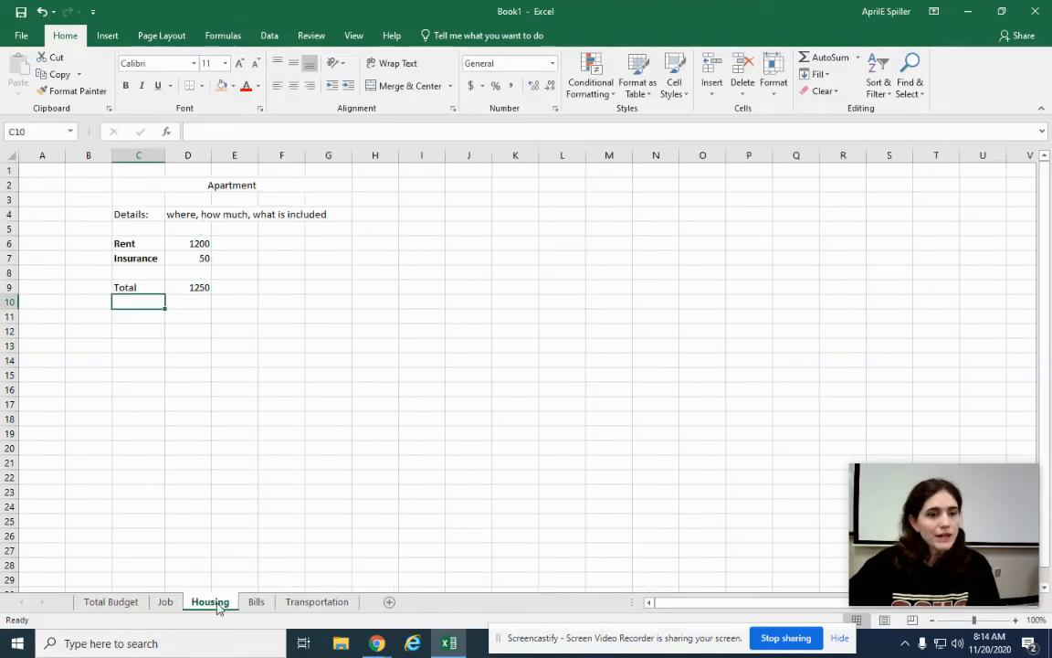
pyautogui.click(186, 244)
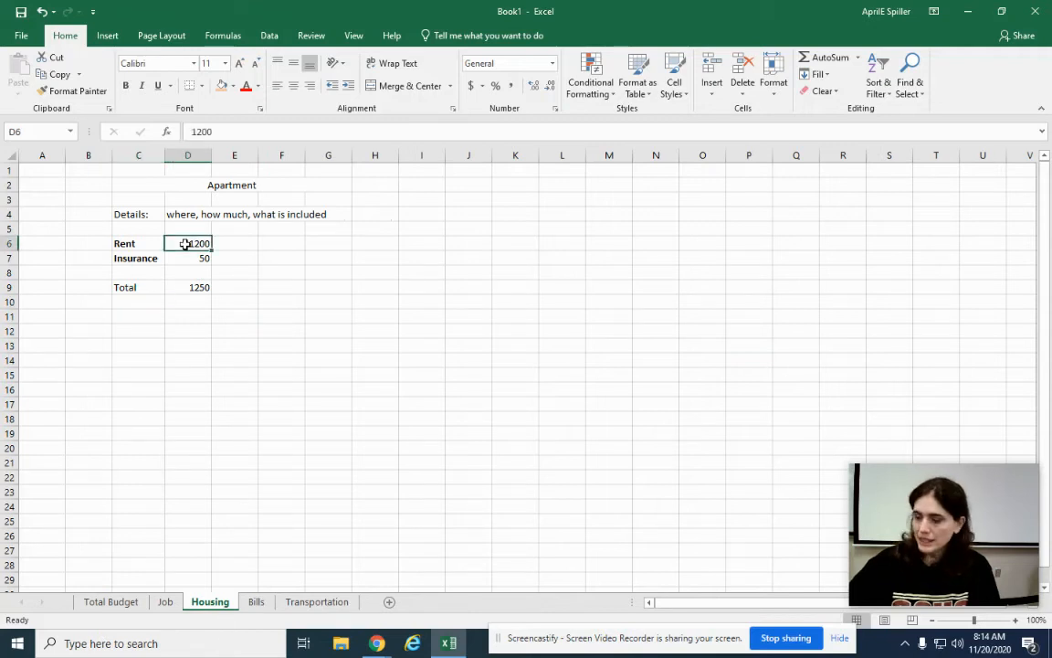
pyautogui.write('1300')
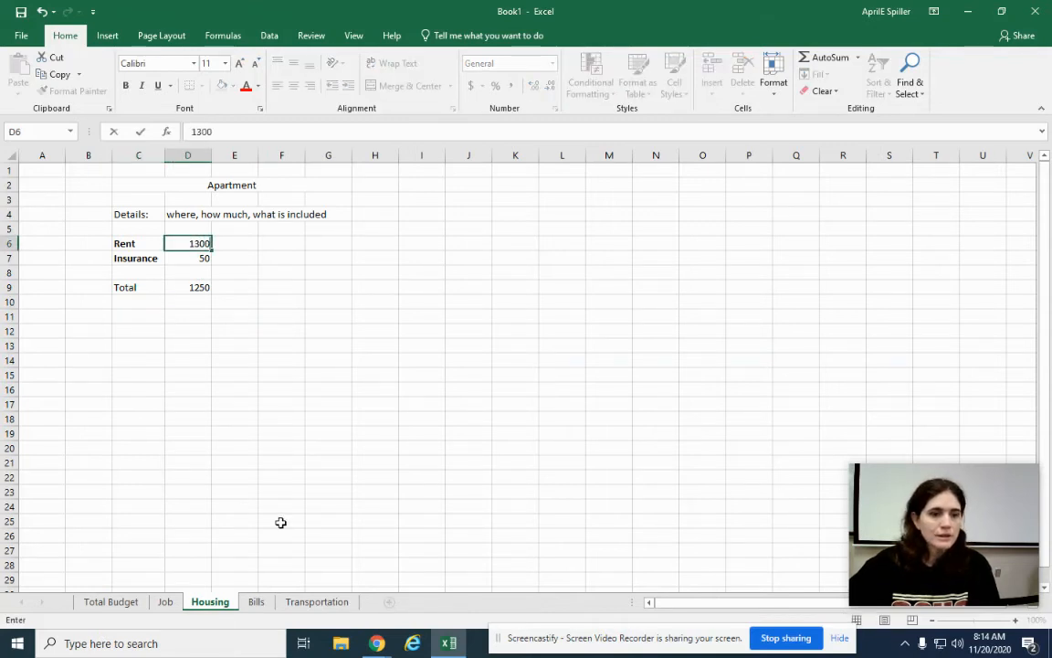
pyautogui.press('Return')
pyautogui.click(110, 602)
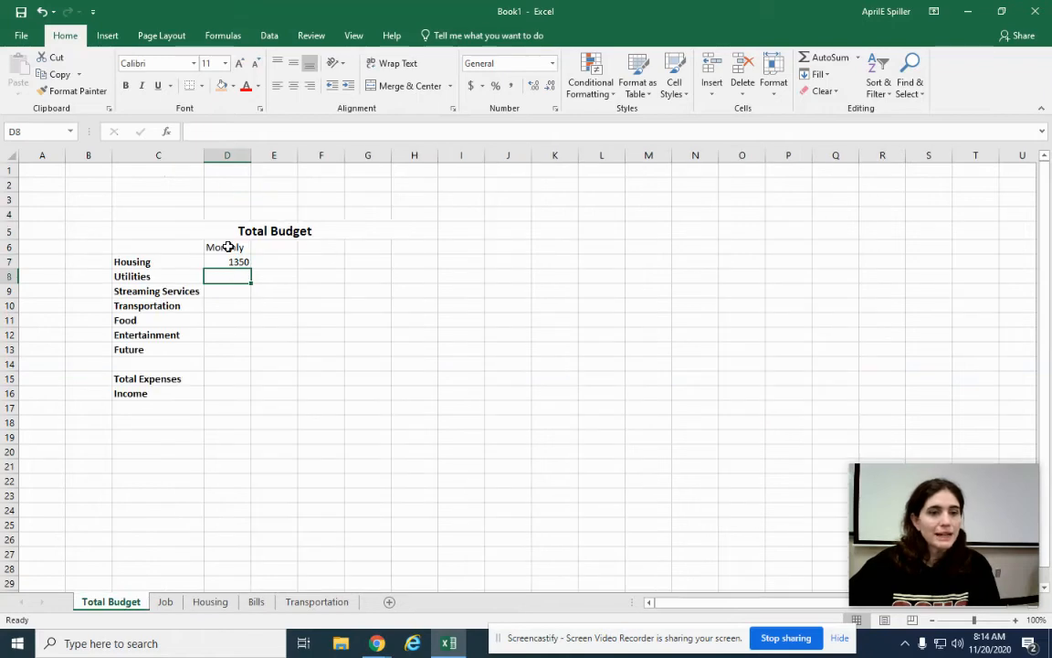
# Set the rent in D6 of the Housing sheet to 1100 and return to the Total Budget sheet
pyautogui.click(210, 601)
pyautogui.click(176, 244)
pyautogui.write('1100')
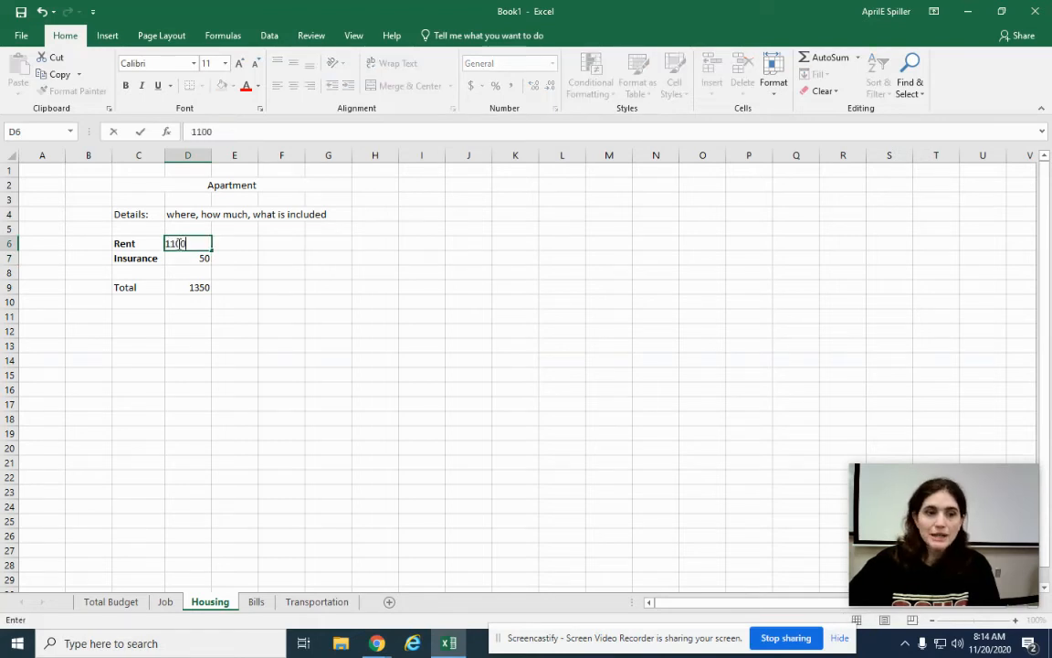
pyautogui.press('Return')
pyautogui.click(118, 603)
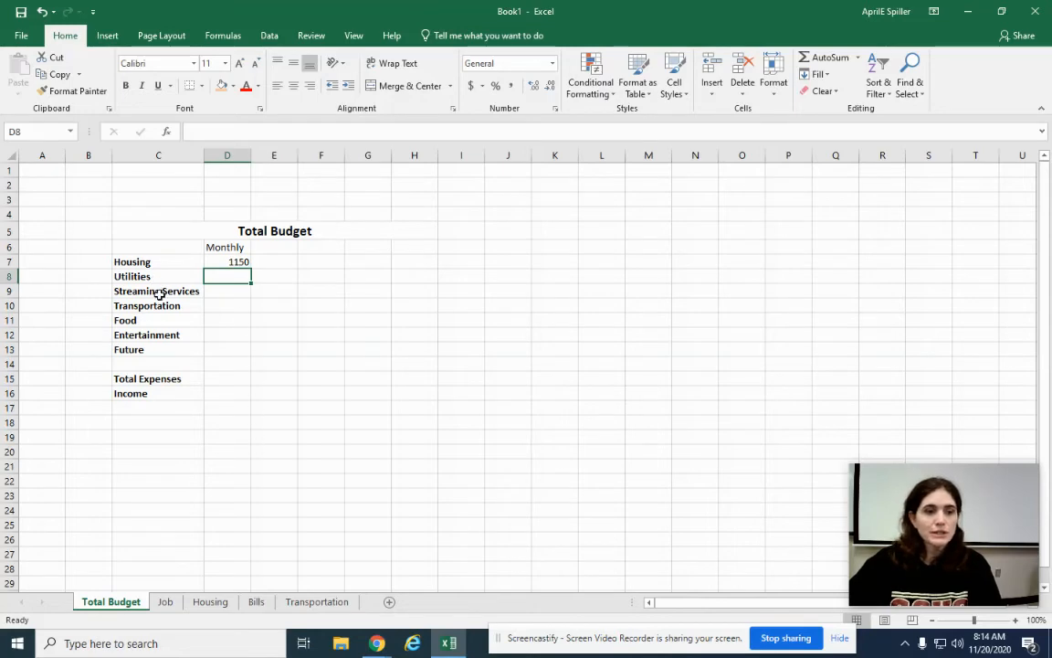
# Link the Utilities amount in D8 of the Total Budget sheet to the utilities total in Bills!D10
pyautogui.write('=')
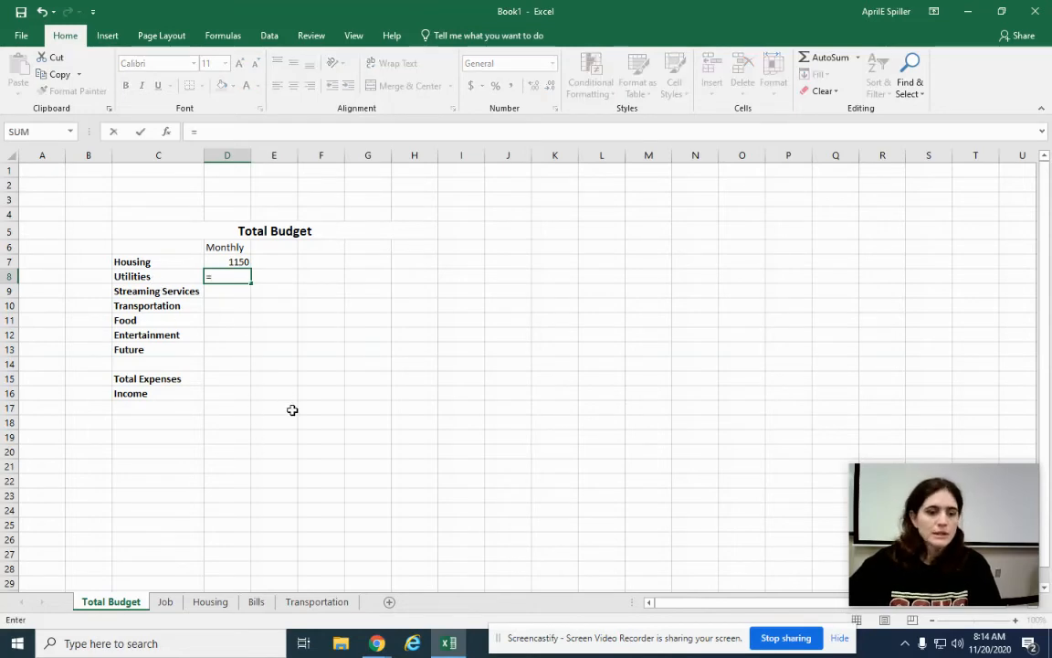
pyautogui.click(251, 602)
pyautogui.click(205, 302)
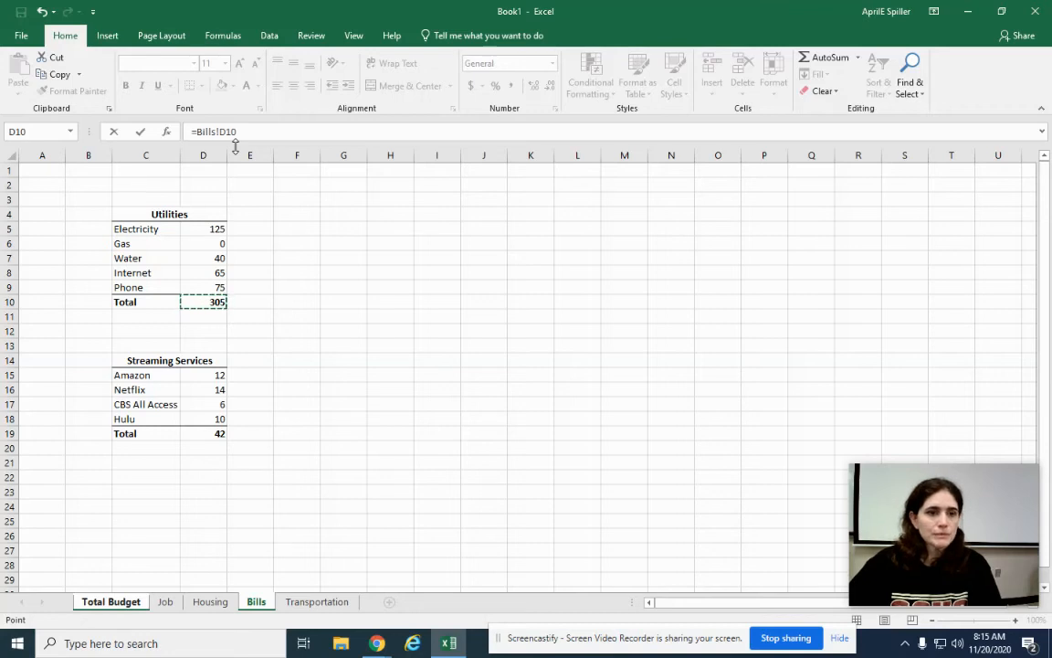
pyautogui.press('Return')
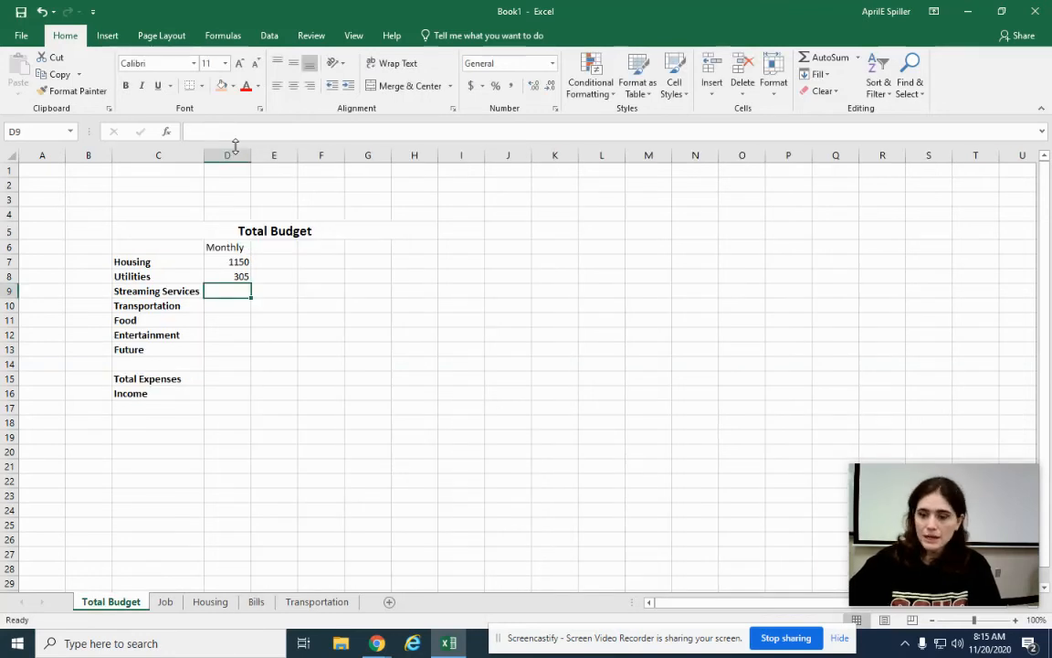
# Link the Streaming Services amount in D9 of the Total Budget sheet to the streaming total in Bills!D19
pyautogui.write('=Bills!')
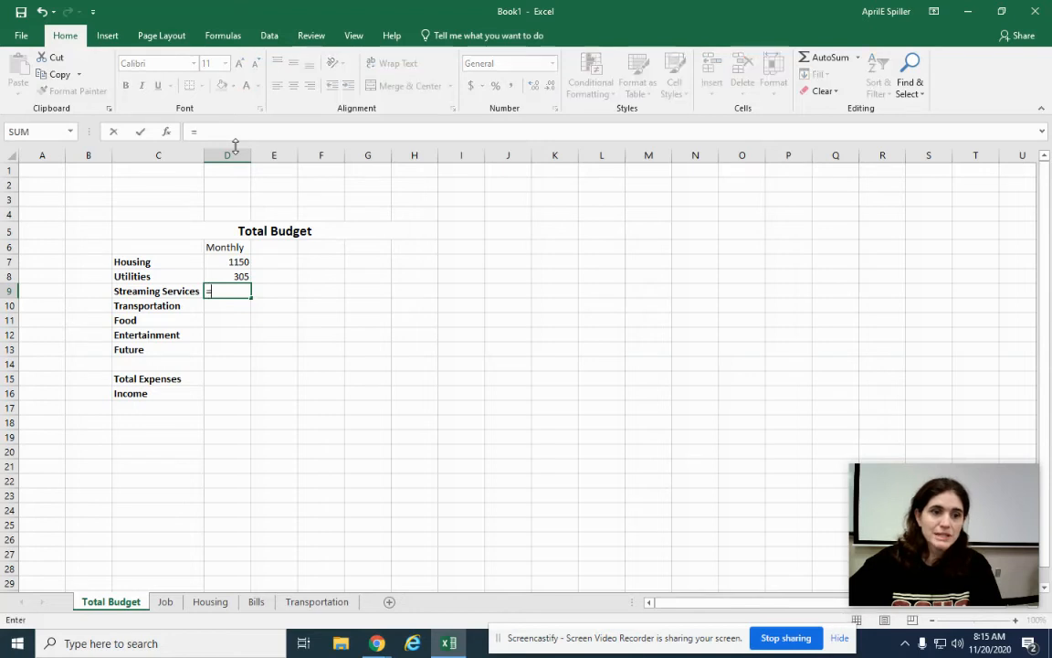
pyautogui.click(256, 601)
pyautogui.click(203, 433)
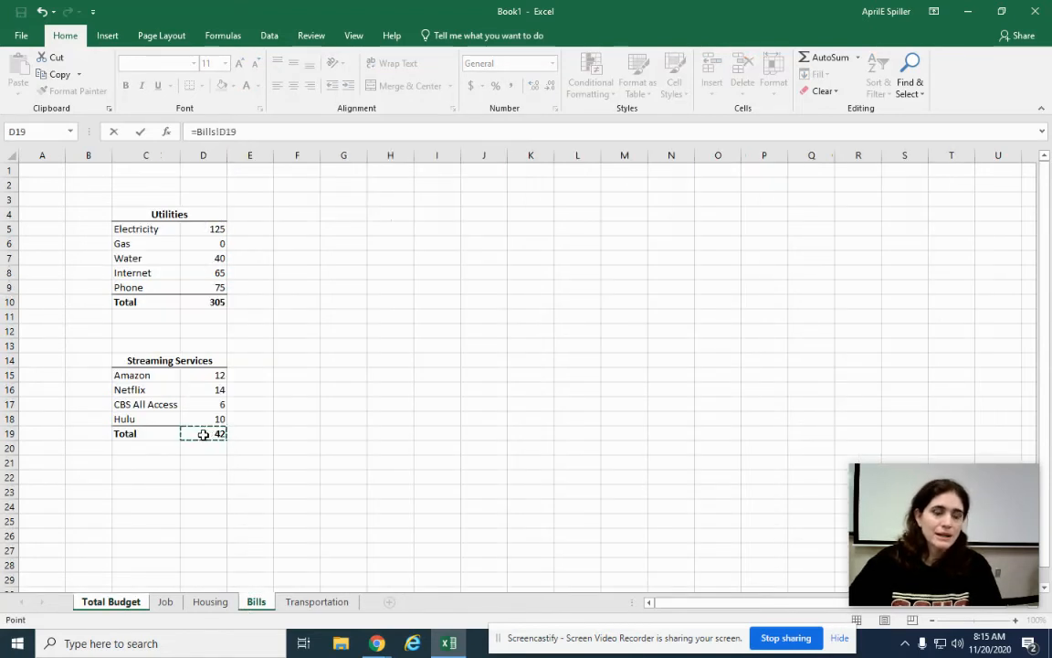
pyautogui.press('Return')
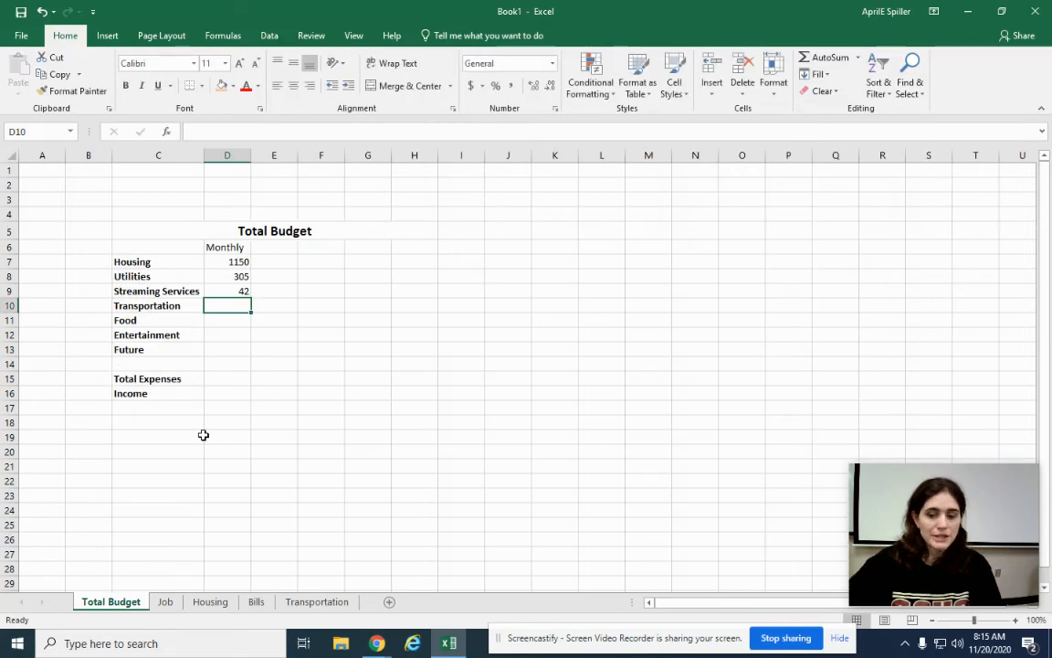
# Link the Transportation amount in D10 of the Total Budget sheet to the total in Transportation!D21
pyautogui.press('BackSpace')
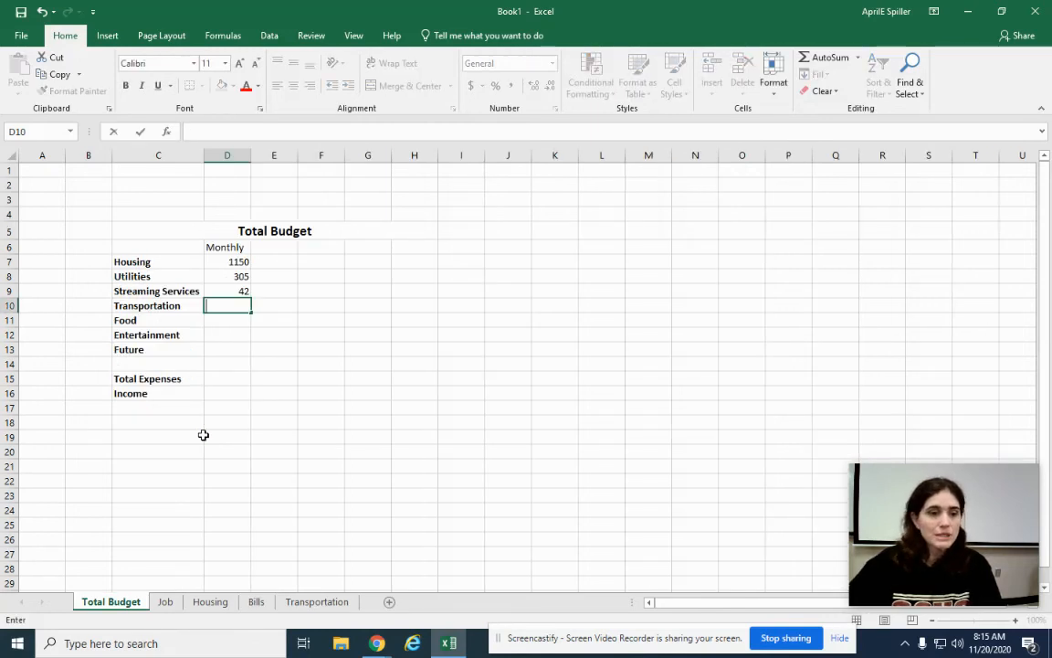
pyautogui.click(284, 395)
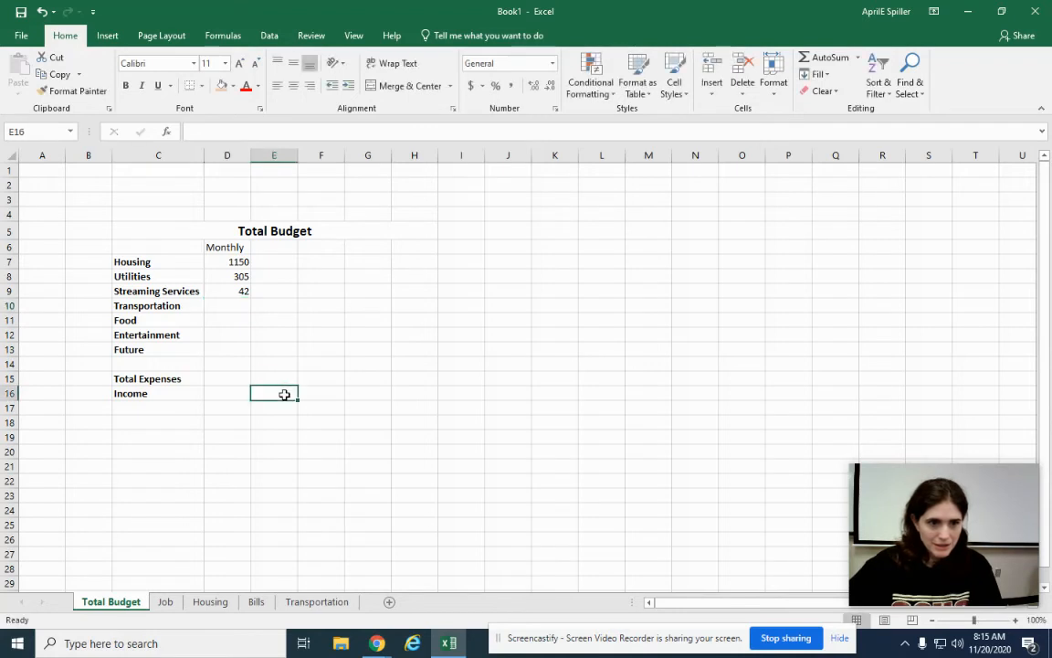
pyautogui.click(222, 306)
pyautogui.write('=')
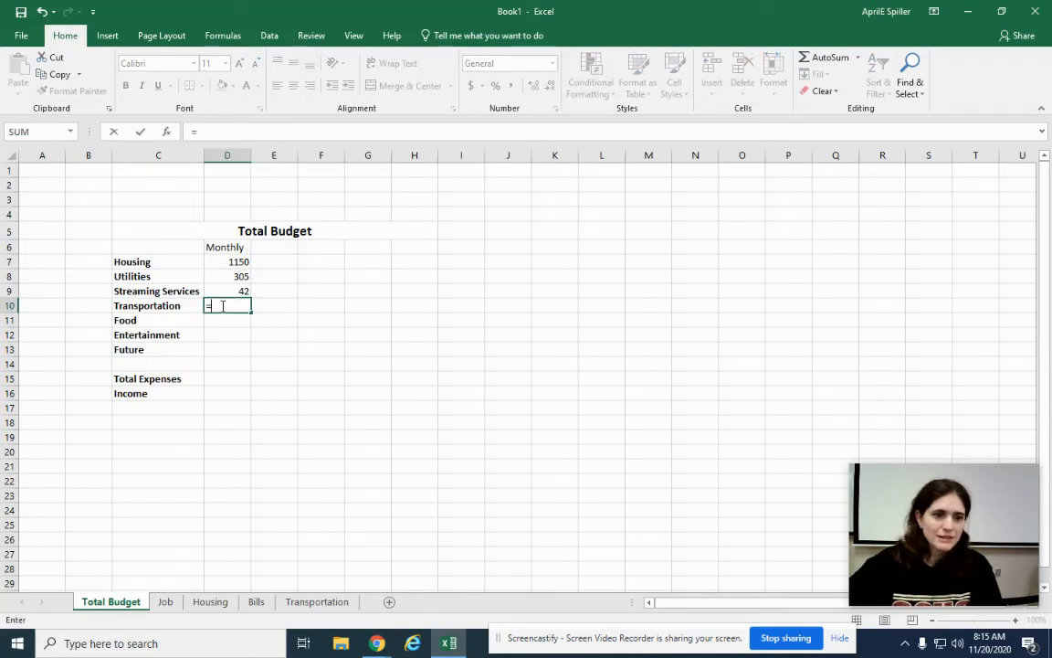
pyautogui.click(311, 602)
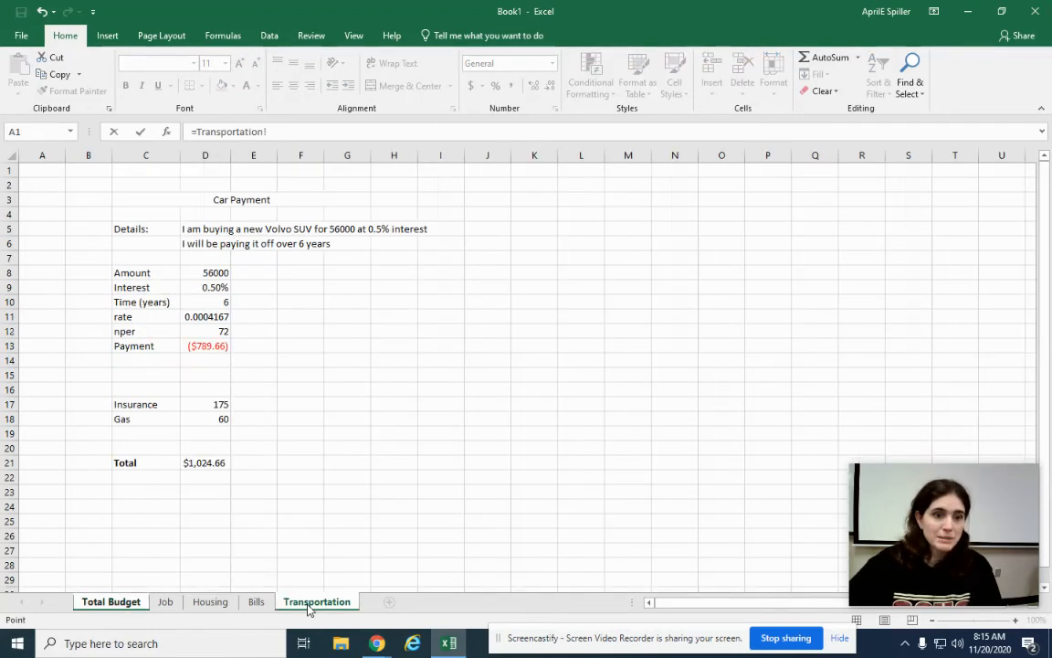
pyautogui.click(216, 464)
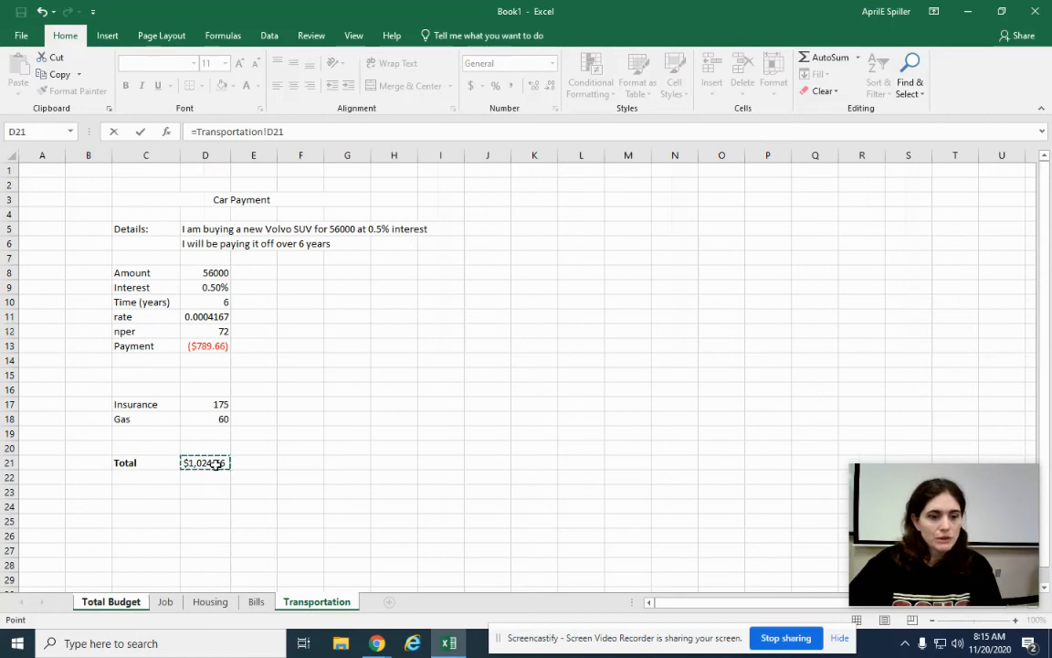
pyautogui.press('Return')
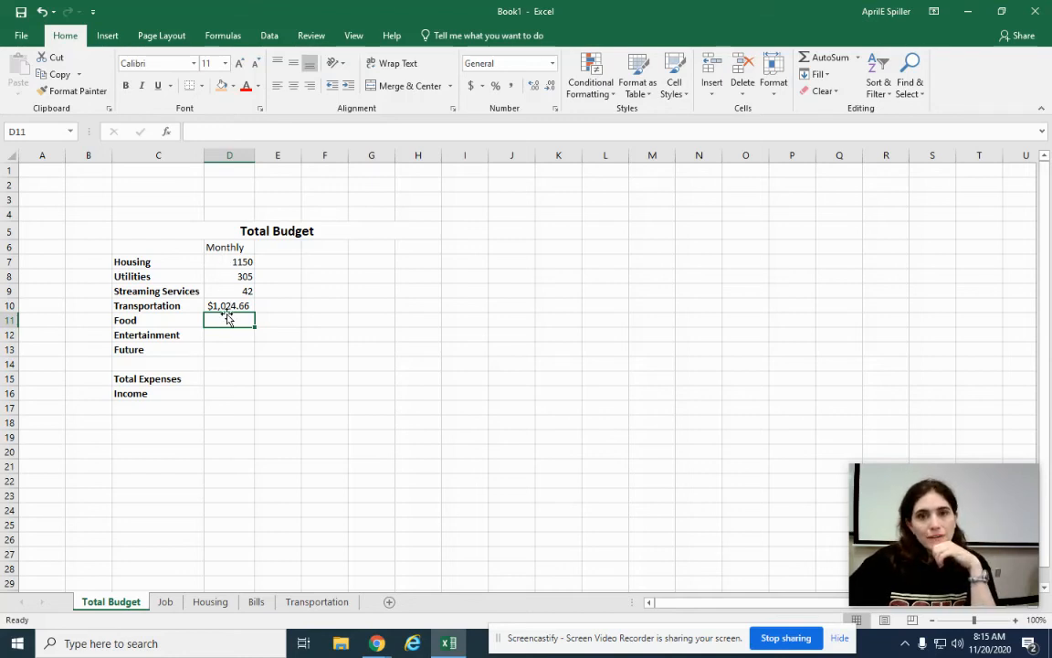
# Format the monthly amounts in D7:D10 of the Total Budget sheet as Currency
pyautogui.click(228, 261)
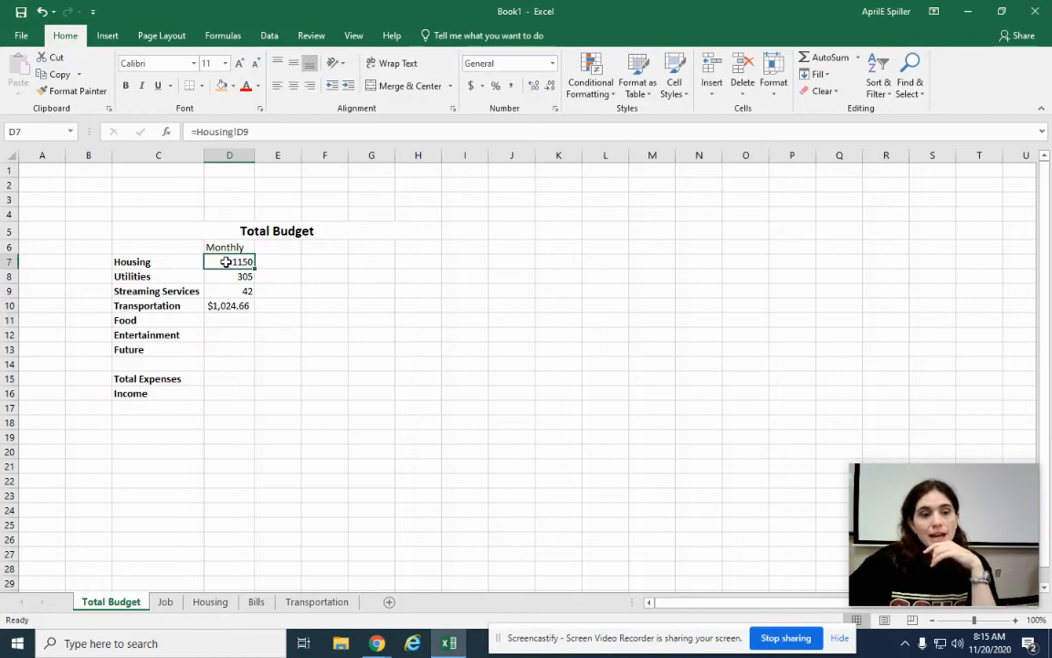
pyautogui.moveTo(224, 261); pyautogui.dragTo(227, 310)
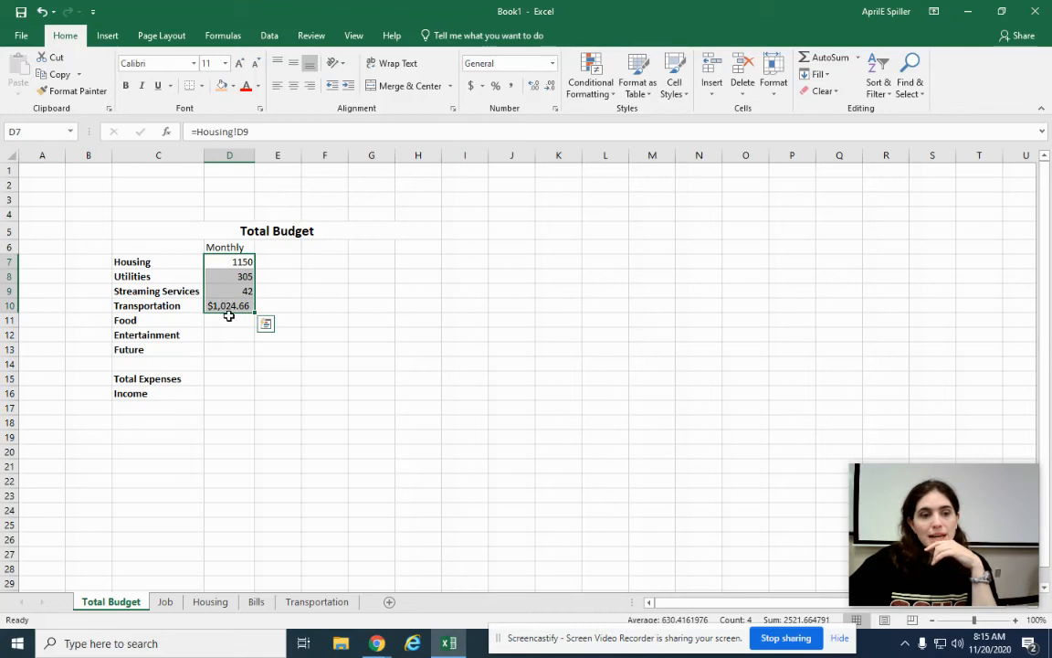
pyautogui.click(552, 63)
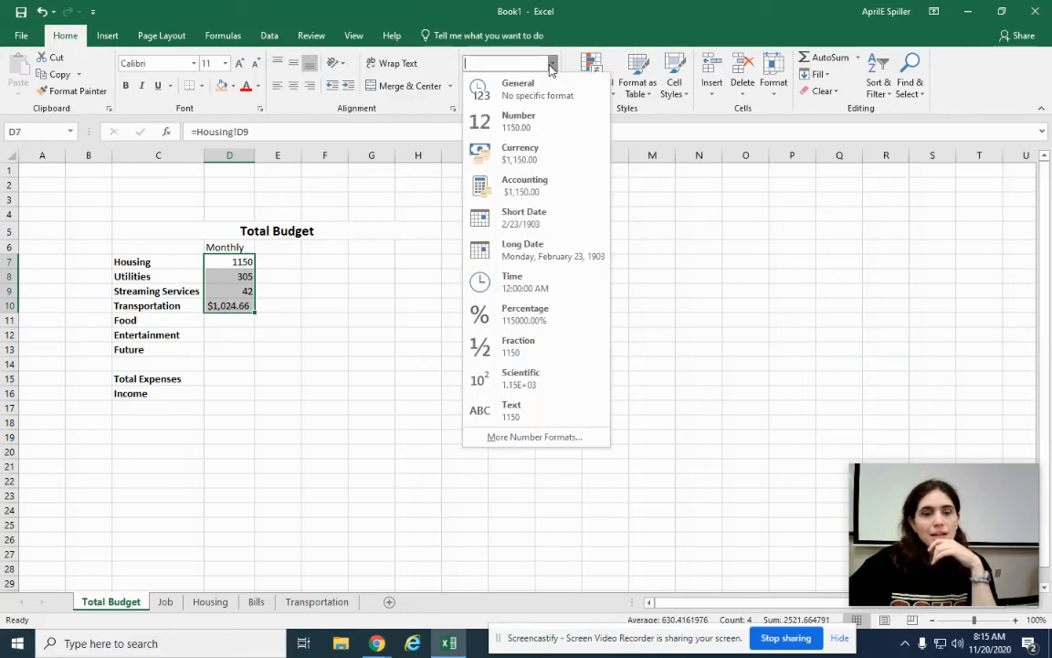
pyautogui.click(519, 159)
pyautogui.click(371, 348)
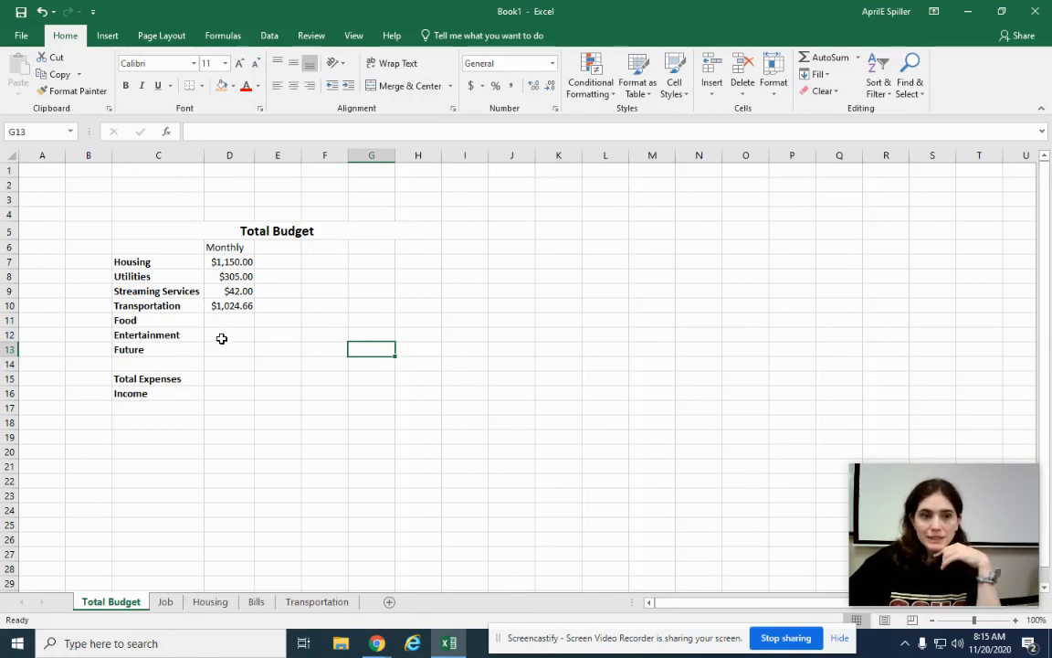
# Calculate Total Expenses in D15 by summing the monthly amounts in D7:D13
pyautogui.click(229, 378)
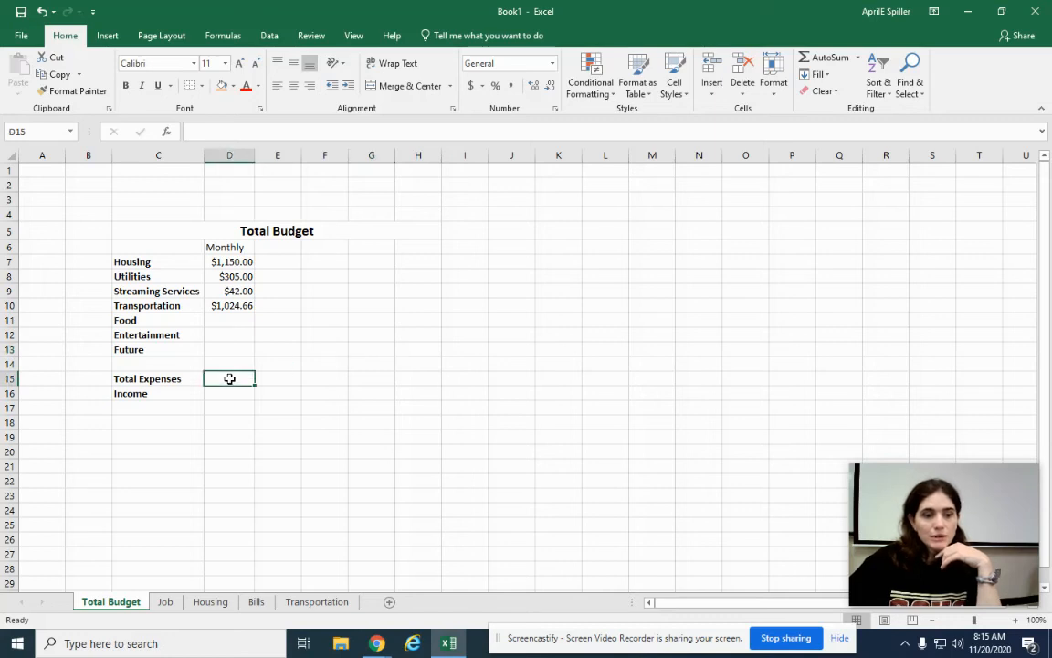
pyautogui.write('=')
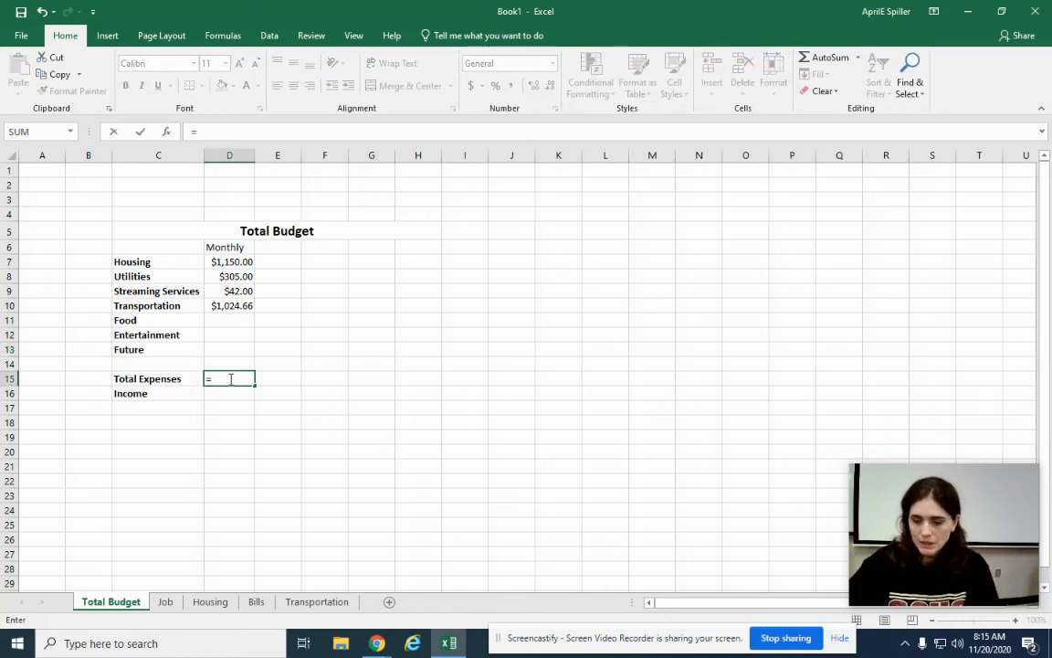
pyautogui.write('sum(')
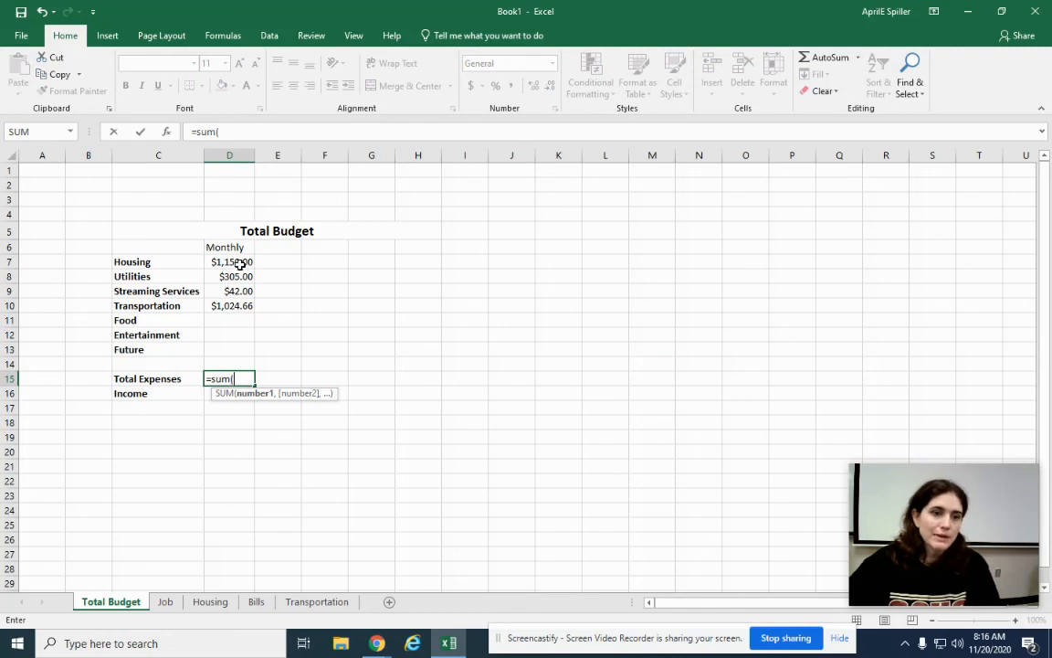
pyautogui.moveTo(220, 263); pyautogui.dragTo(225, 345)
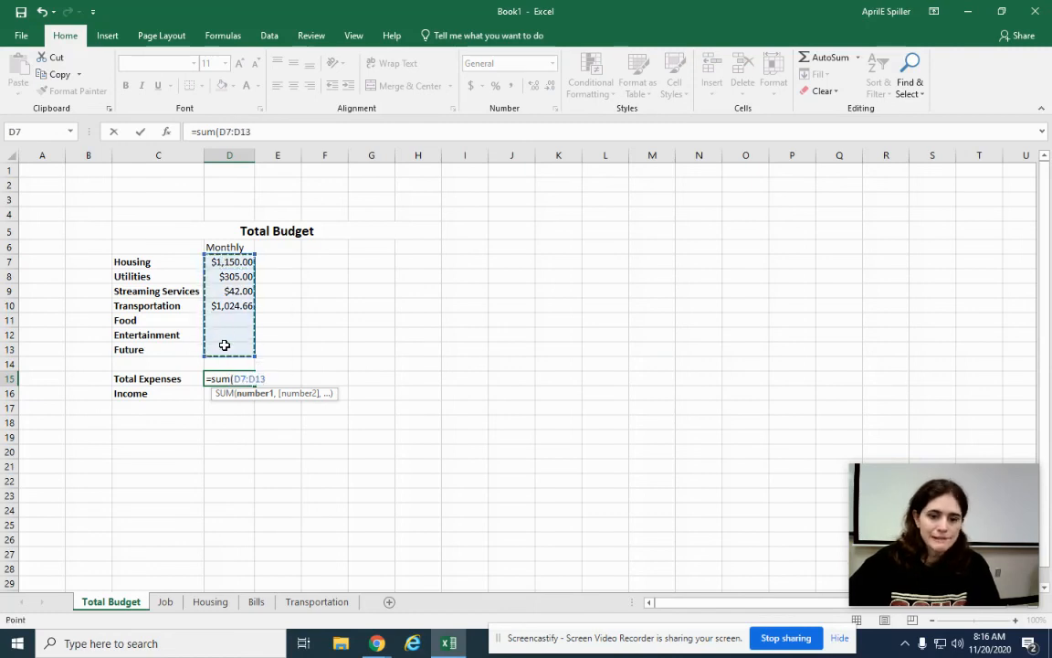
pyautogui.press('Return')
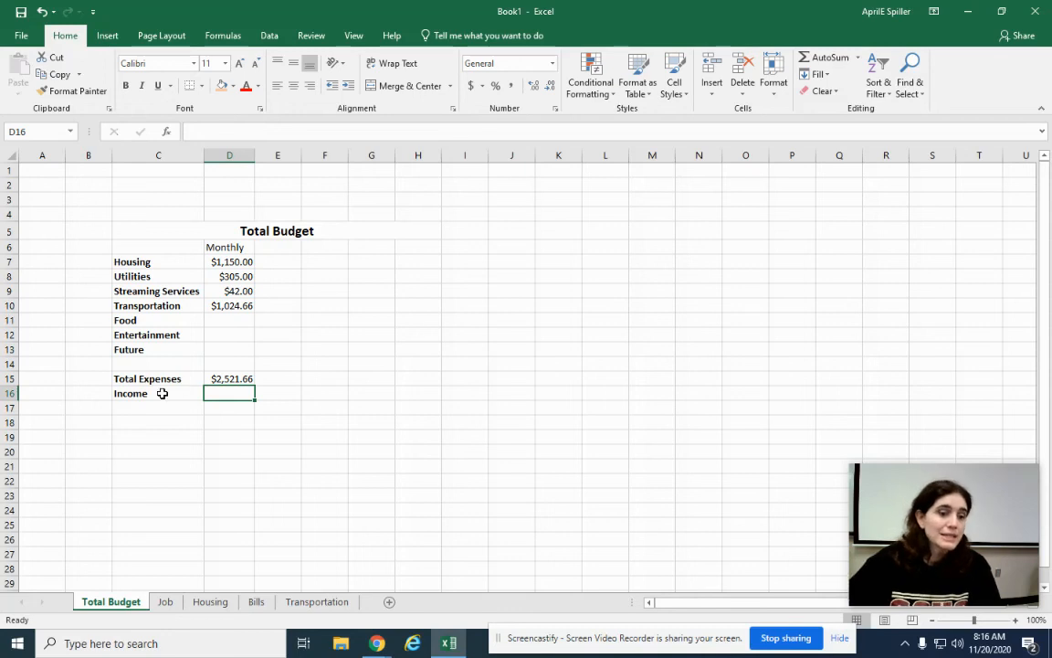
# Link the Income amount in D16 to the Gross Monthly value in Job!D12 and give it the dollar Accounting format
pyautogui.write('=')
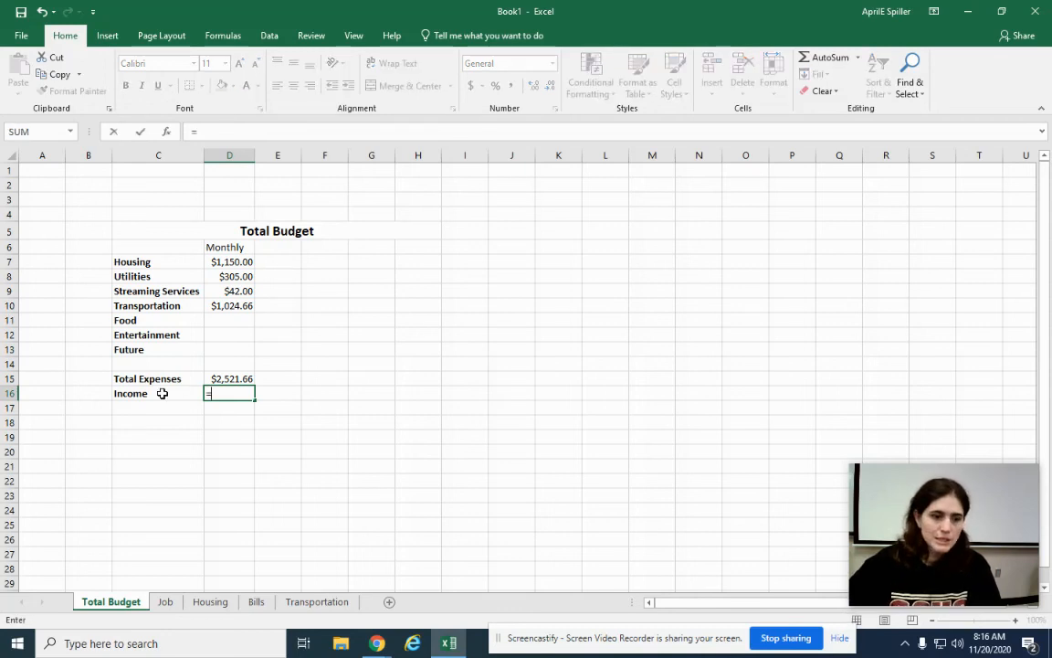
pyautogui.click(170, 607)
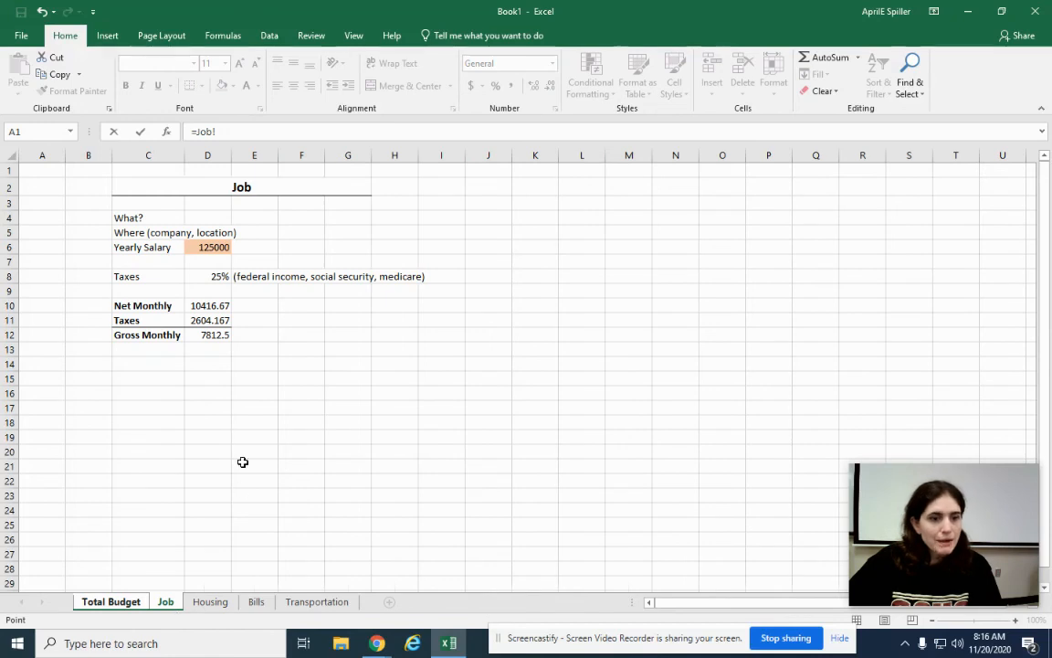
pyautogui.click(217, 335)
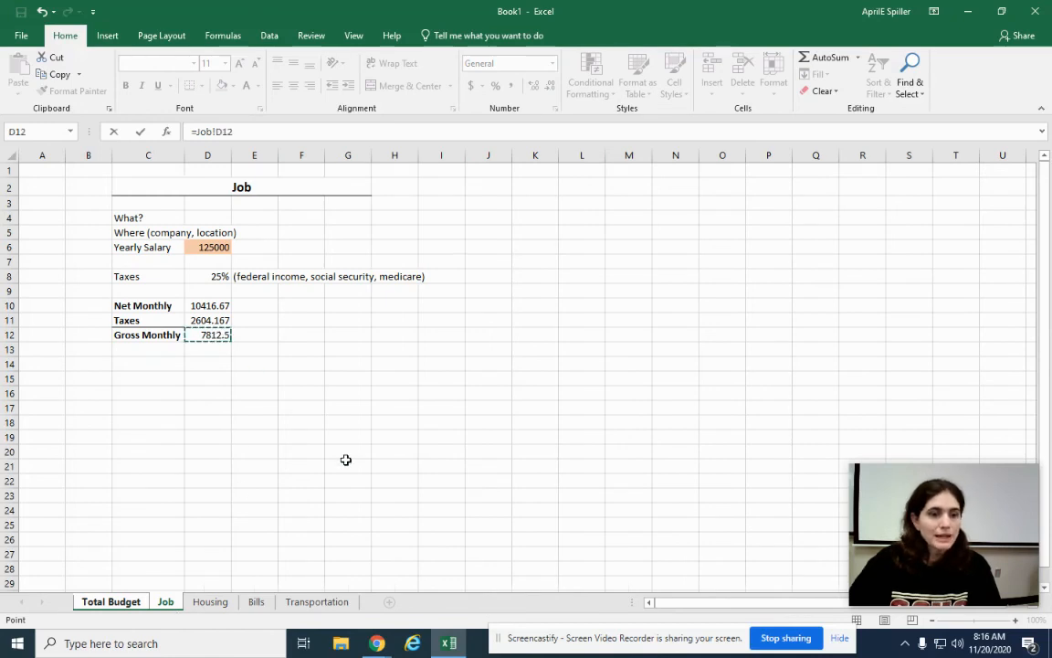
pyautogui.press('Return')
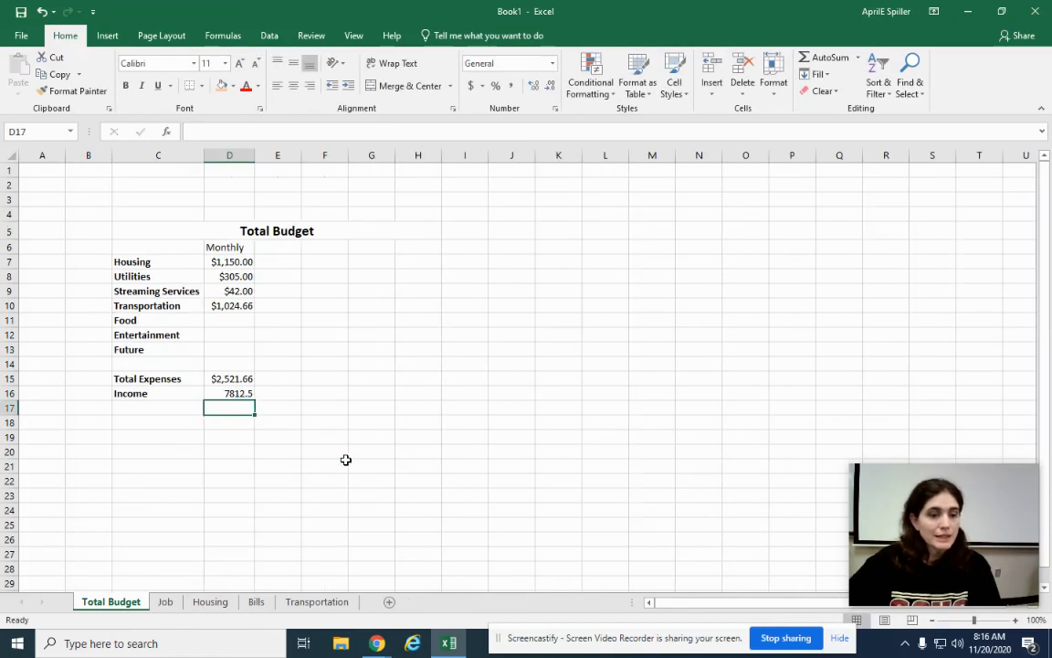
pyautogui.click(227, 395)
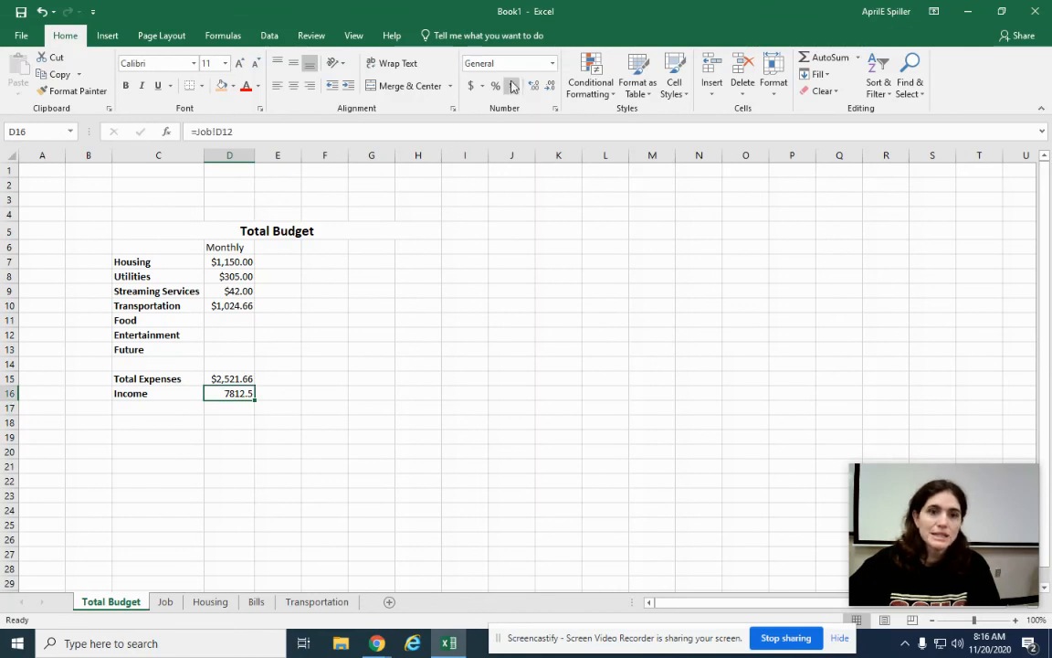
pyautogui.click(472, 86)
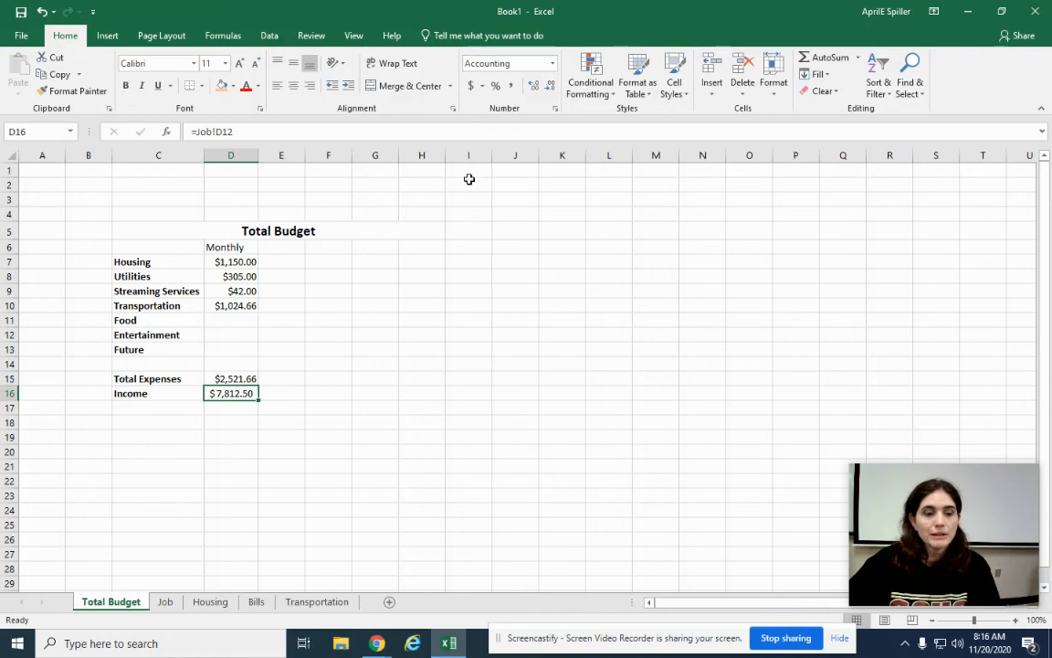
pyautogui.click(365, 363)
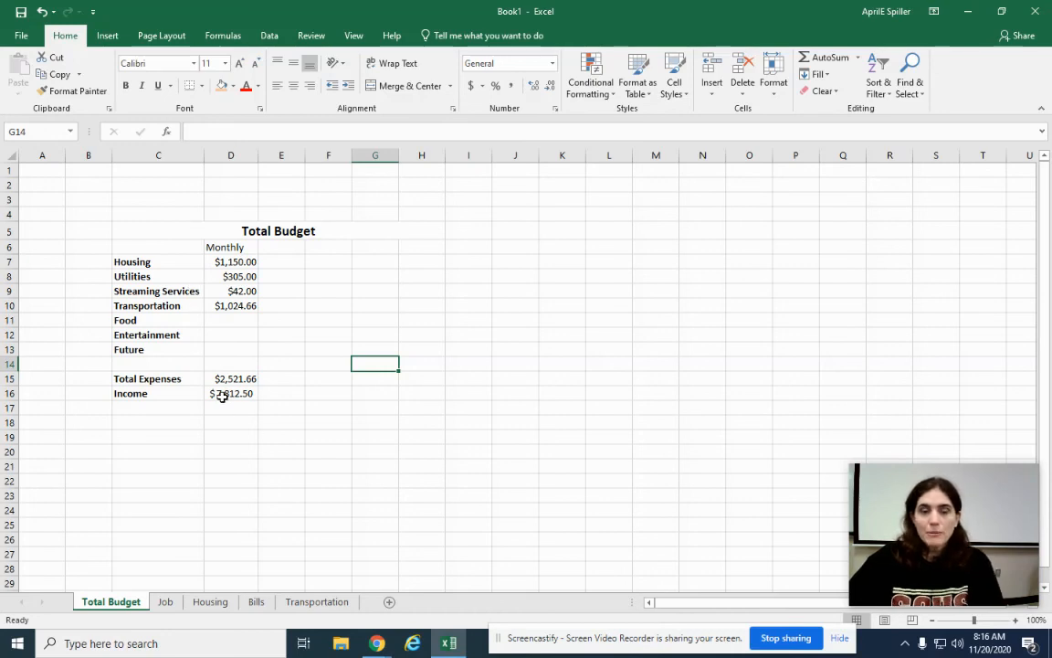
# Make the Monthly column heading in D6 of the Total Budget sheet bold
pyautogui.click(243, 245)
pyautogui.hotkey('ctrl', 'b')
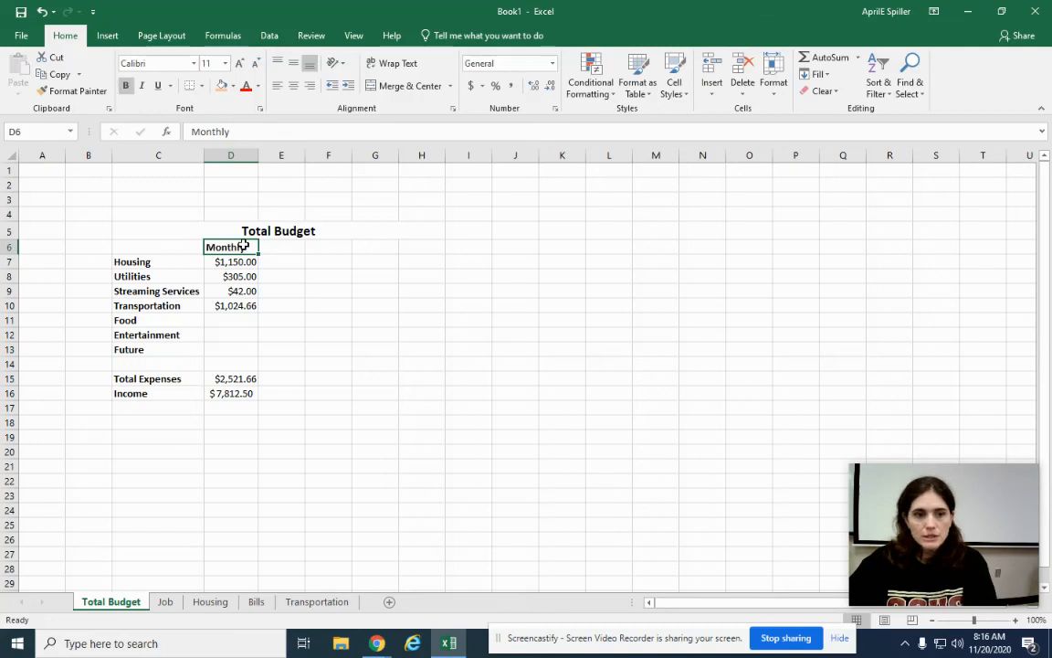
pyautogui.click(374, 363)
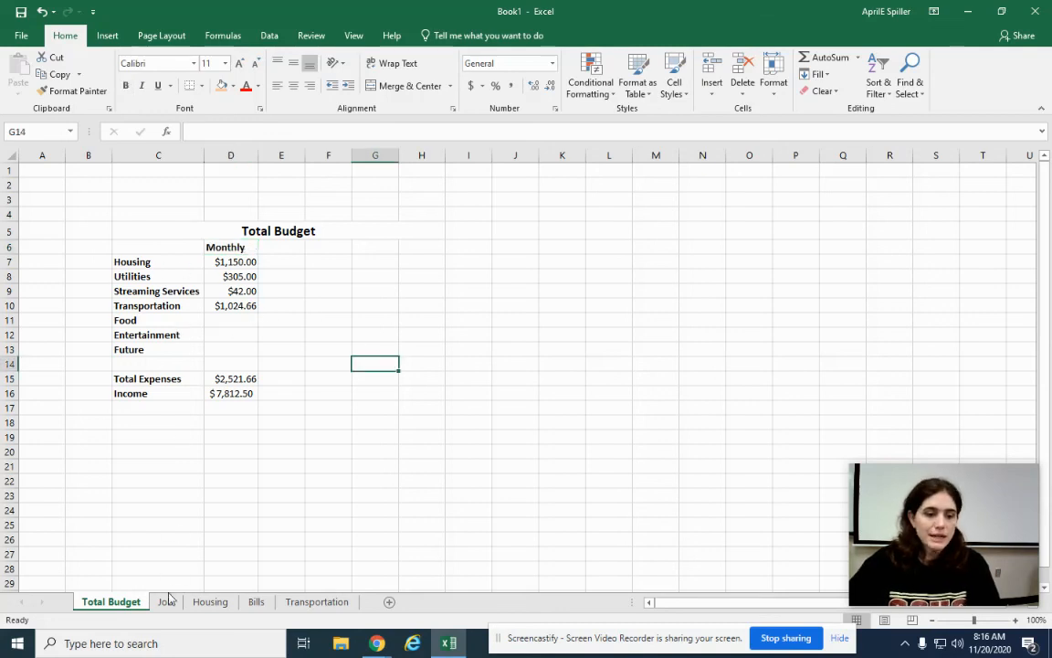